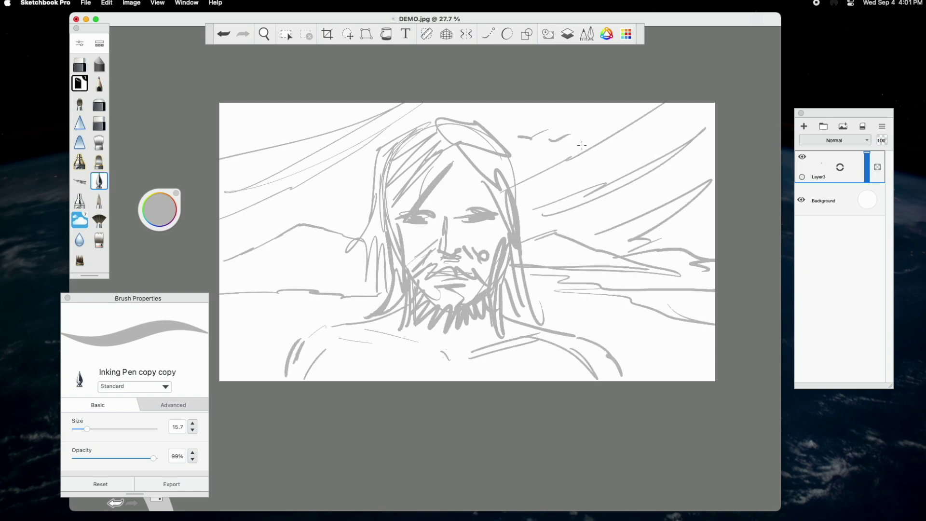
Ink a bold black stroke over the man's eye, then reposition and lengthen the brush palette
drag(402, 214, 429, 218)
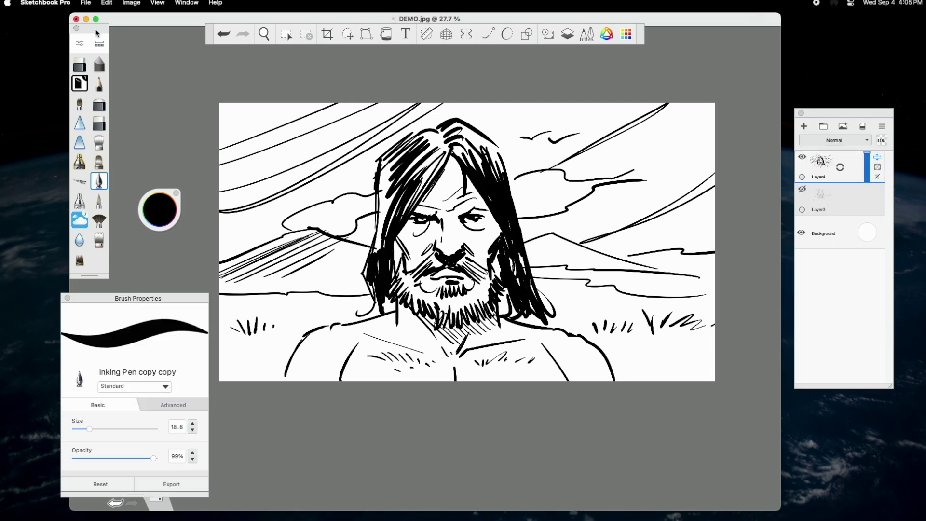
drag(96, 32, 112, 40)
mouse_move(110, 286)
mouse_down()
mouse_move(110, 303)
mouse_move(110, 285)
mouse_up()
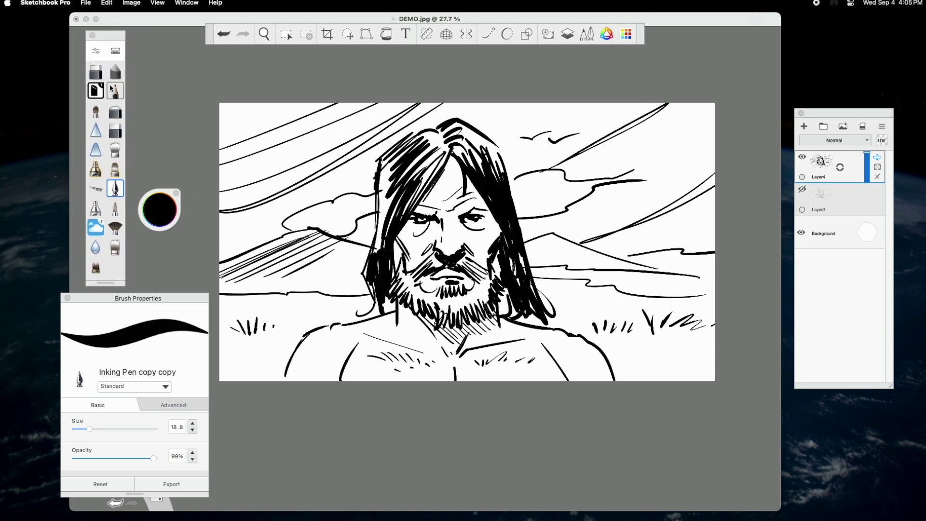
Browse the Brush Library beside the canvas, then close it
click(116, 52)
drag(268, 114, 335, 82)
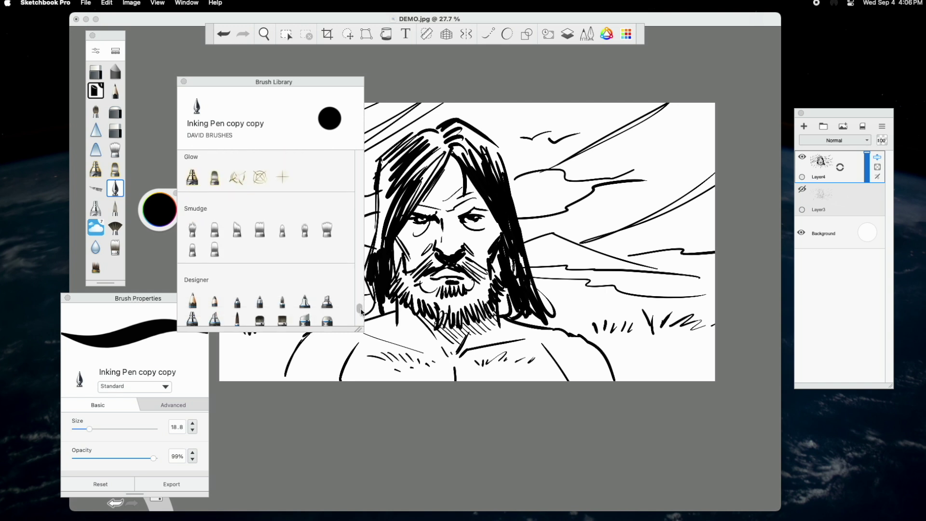
drag(360, 310, 361, 330)
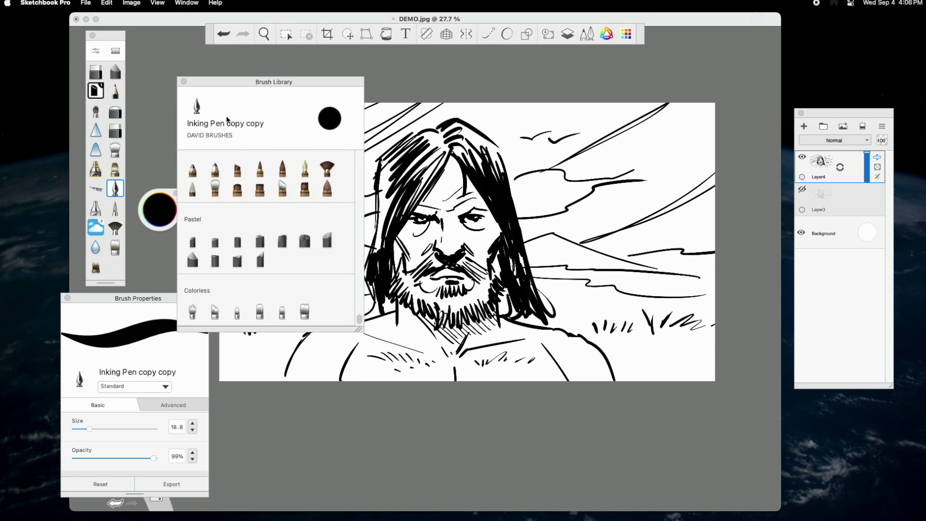
click(183, 82)
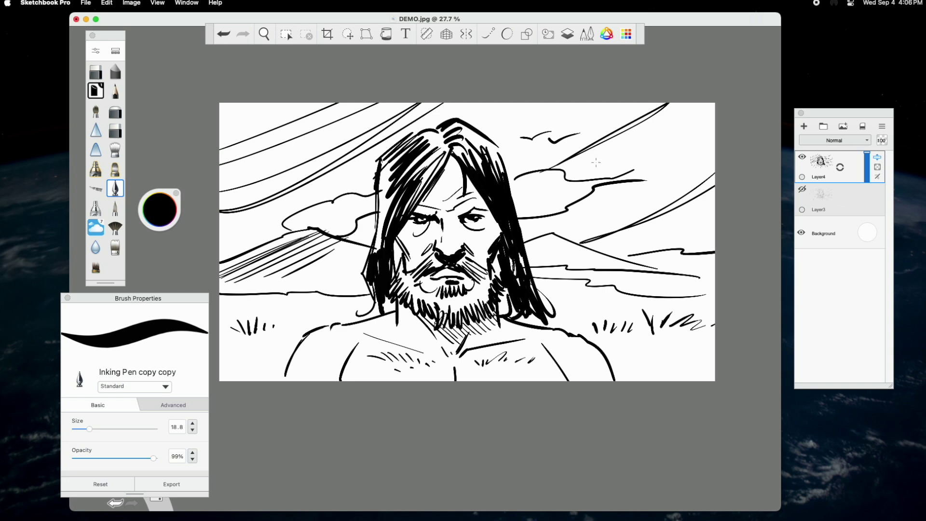
Draw hatching strokes in the upper-right sky and lower the pen size to 8.8
mouse_move(574, 168)
mouse_down()
mouse_move(690, 131)
mouse_move(589, 164)
mouse_move(665, 142)
mouse_move(634, 161)
mouse_move(700, 130)
mouse_up()
drag(600, 167, 695, 135)
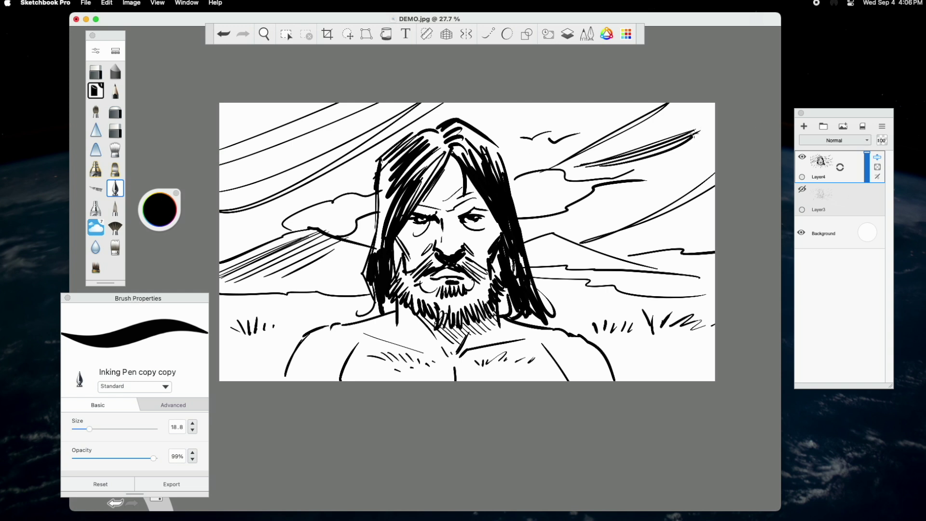
drag(138, 298, 168, 266)
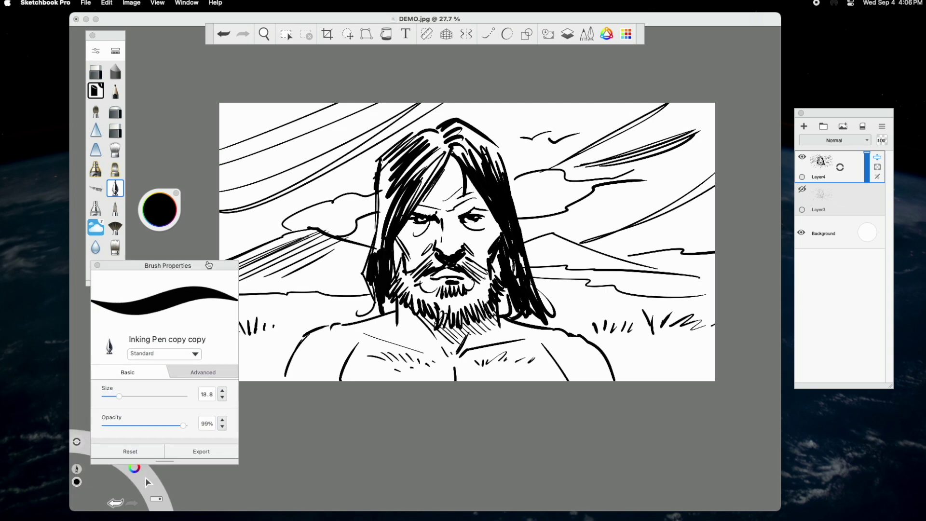
mouse_move(119, 396)
mouse_down()
mouse_move(129, 398)
mouse_move(104, 398)
mouse_move(130, 399)
mouse_move(111, 401)
mouse_move(120, 391)
mouse_up()
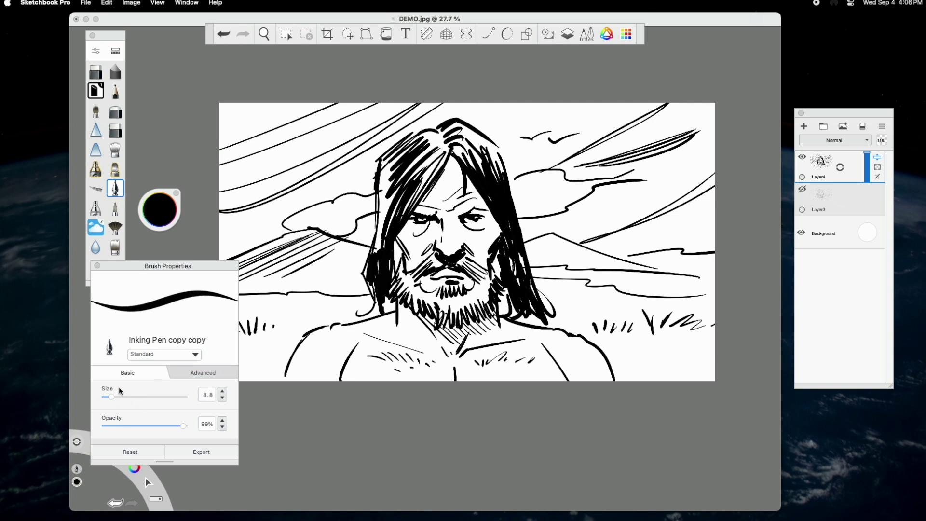
Hide Layer4, add Layer5, and draw two thin curved test strokes
click(803, 157)
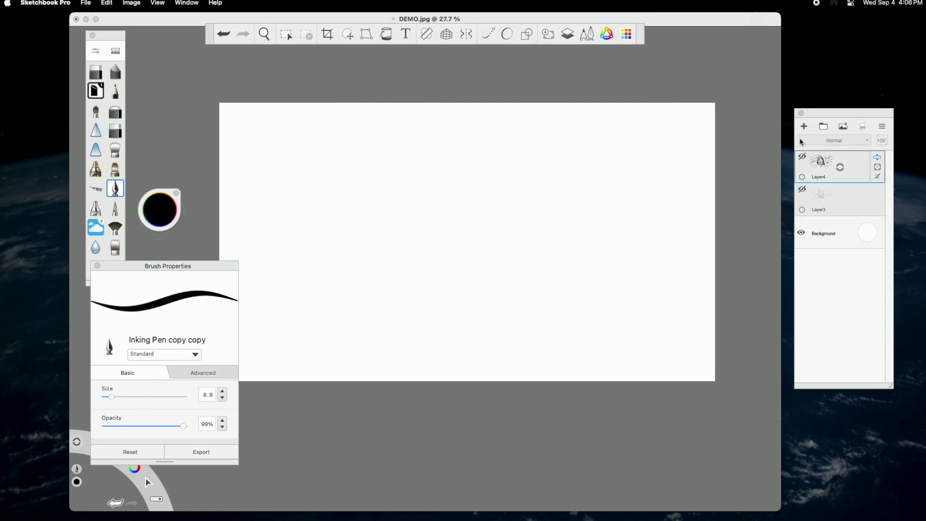
click(805, 127)
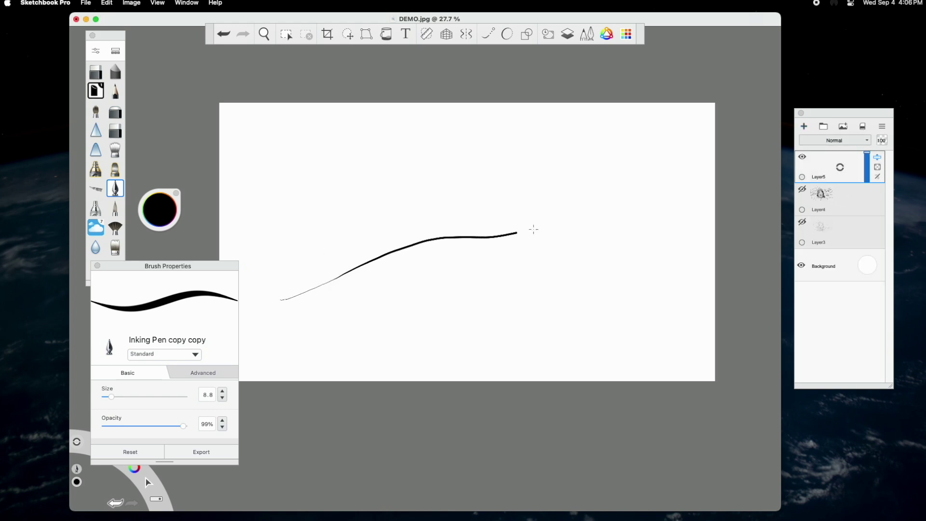
drag(533, 229, 610, 183)
drag(359, 289, 583, 235)
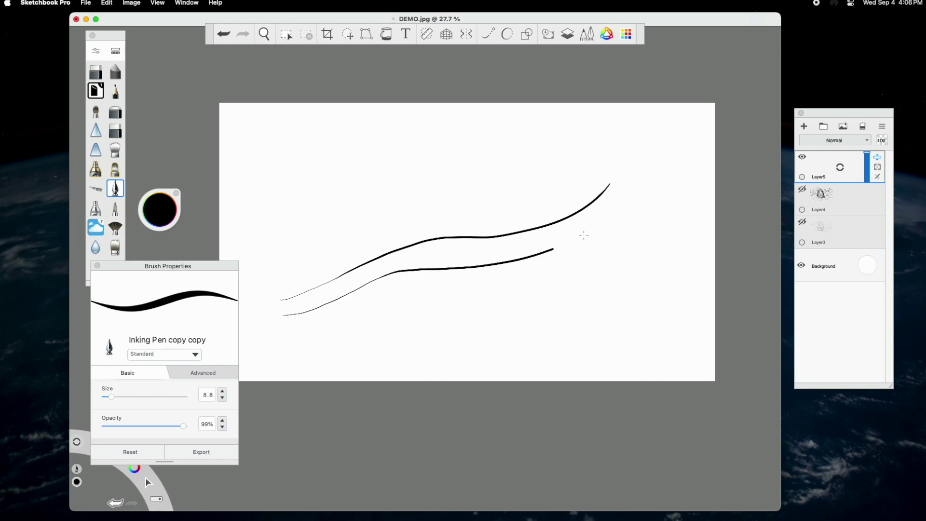
Draw thicker curves with the pen raised to 20.7 then 84.9, then hide Layer5
drag(112, 397, 121, 397)
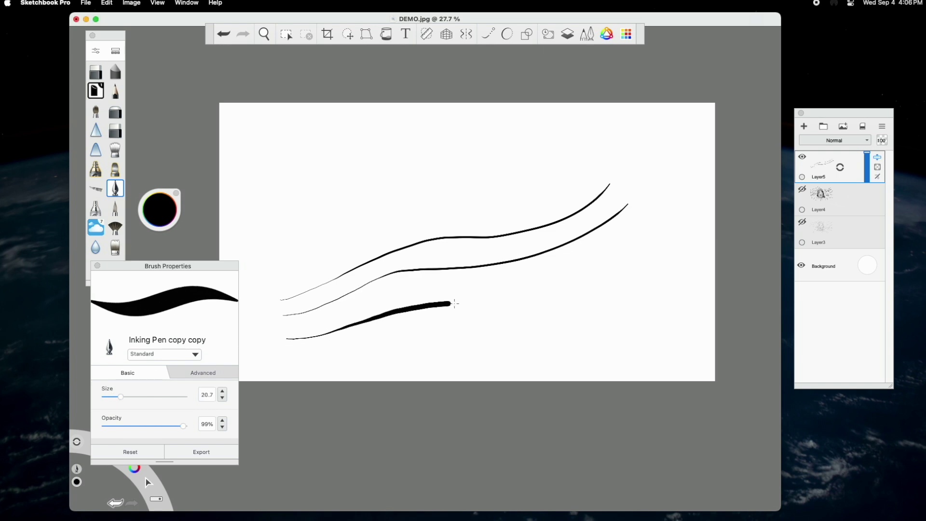
drag(509, 302, 622, 248)
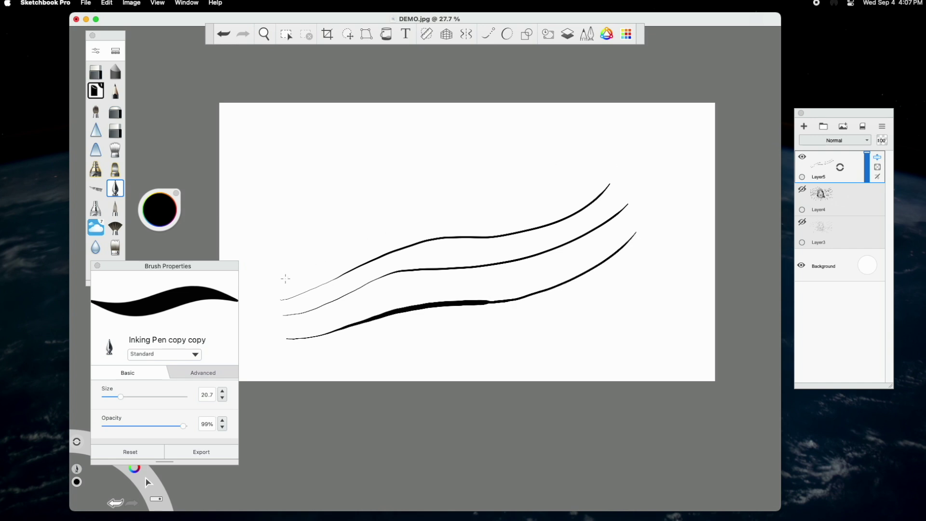
mouse_move(303, 277)
mouse_down()
mouse_move(540, 193)
mouse_move(582, 166)
mouse_up()
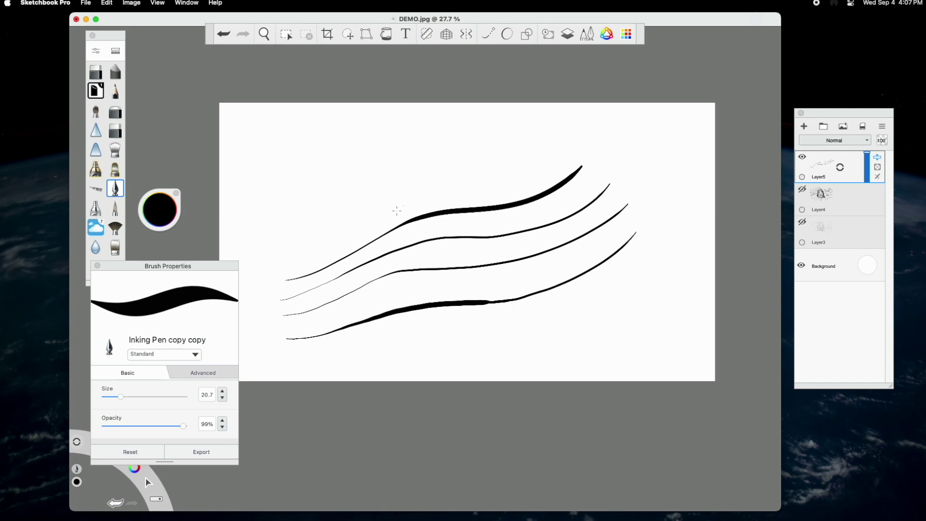
drag(120, 396, 141, 397)
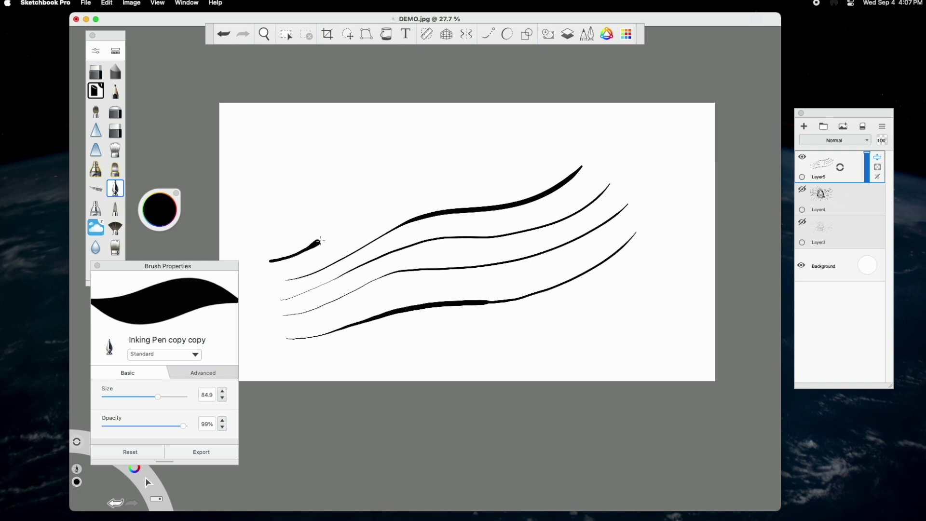
mouse_move(320, 240)
mouse_down()
mouse_move(436, 182)
mouse_move(506, 173)
mouse_move(584, 146)
mouse_up()
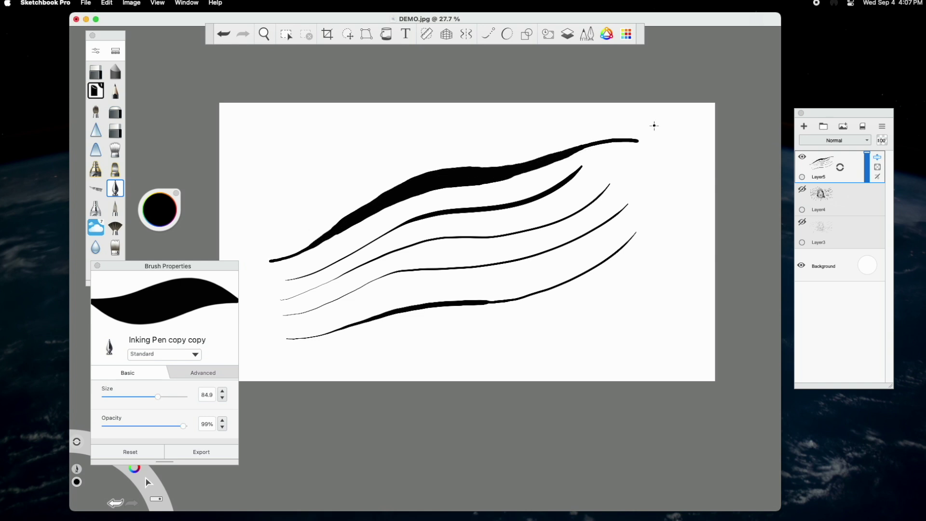
click(802, 157)
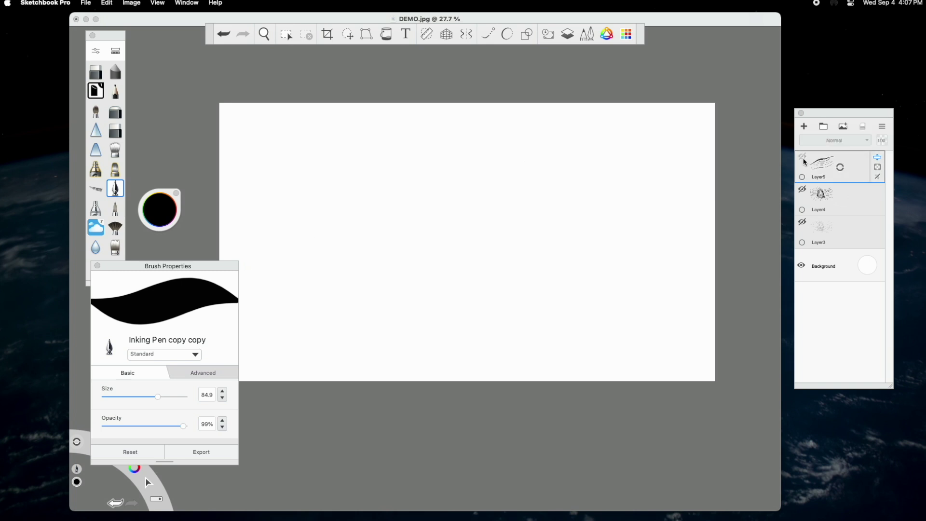
Show and select Layer4, try a Hard Eraser stroke on the right-hand lines, then undo it
click(804, 192)
drag(216, 270, 218, 321)
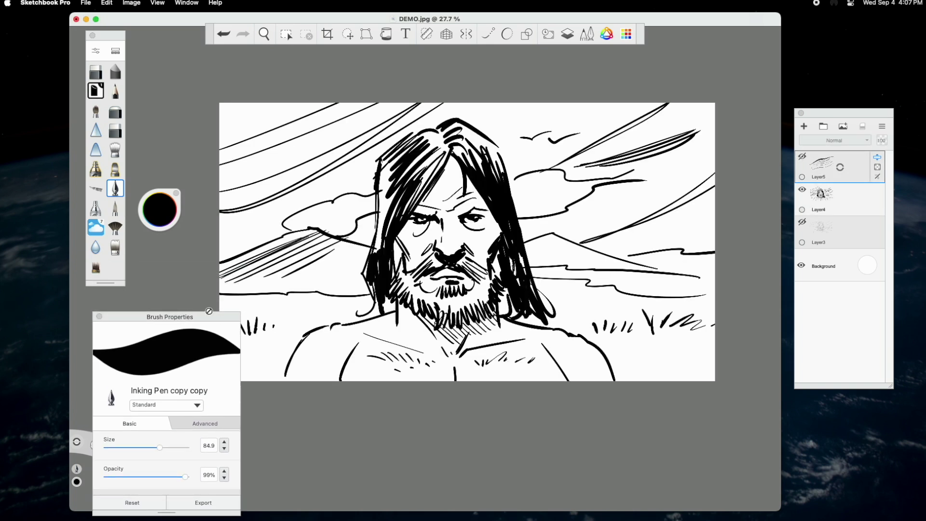
click(115, 130)
click(845, 199)
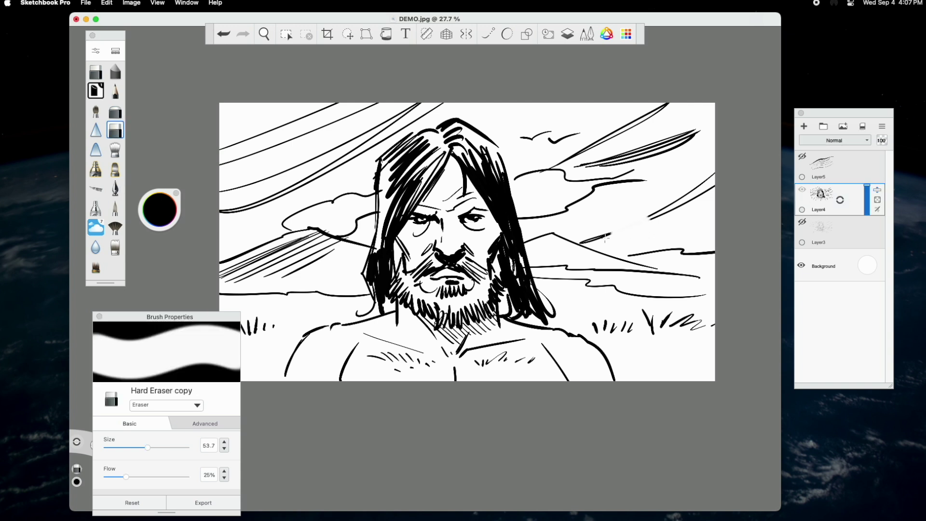
drag(605, 238, 625, 233)
key(super+z)
Try the Soft Eraser at size 91.1 and 47% flow on hair and cloud, undoing each
click(115, 112)
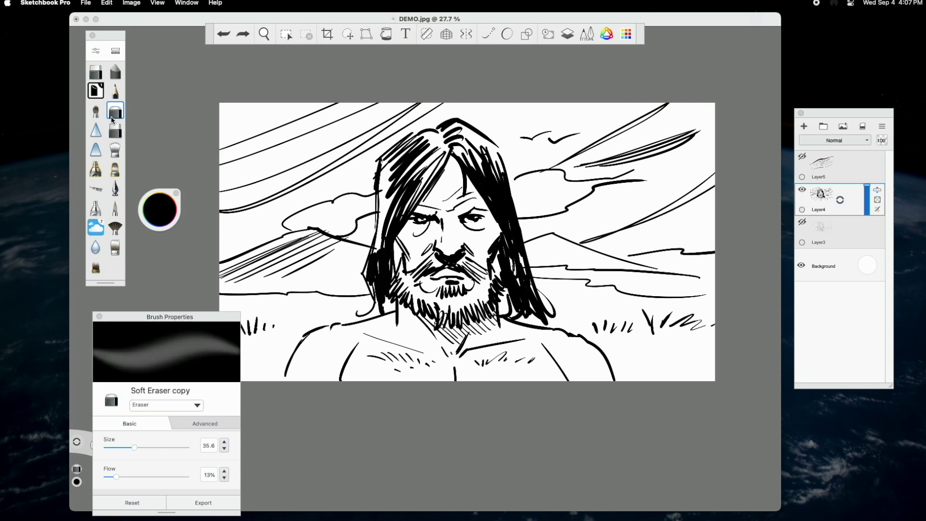
click(165, 447)
drag(118, 477, 143, 476)
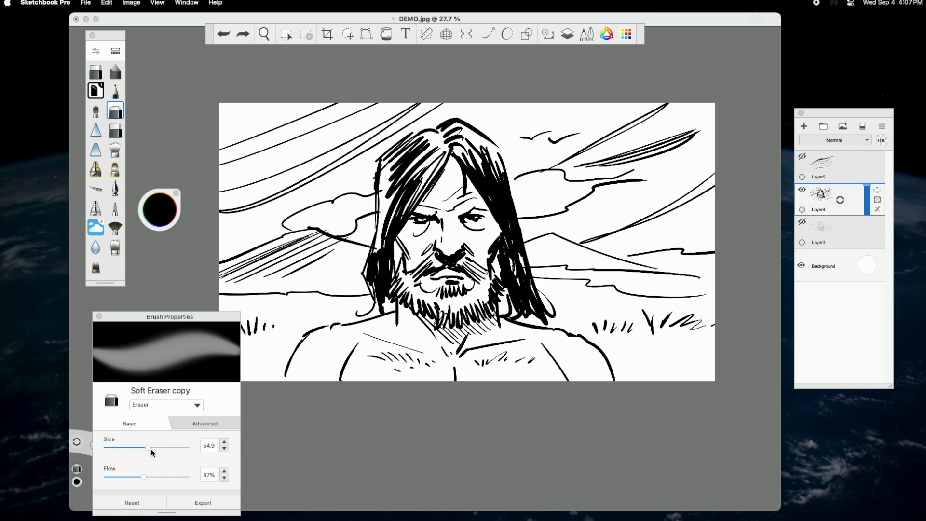
drag(372, 264, 364, 274)
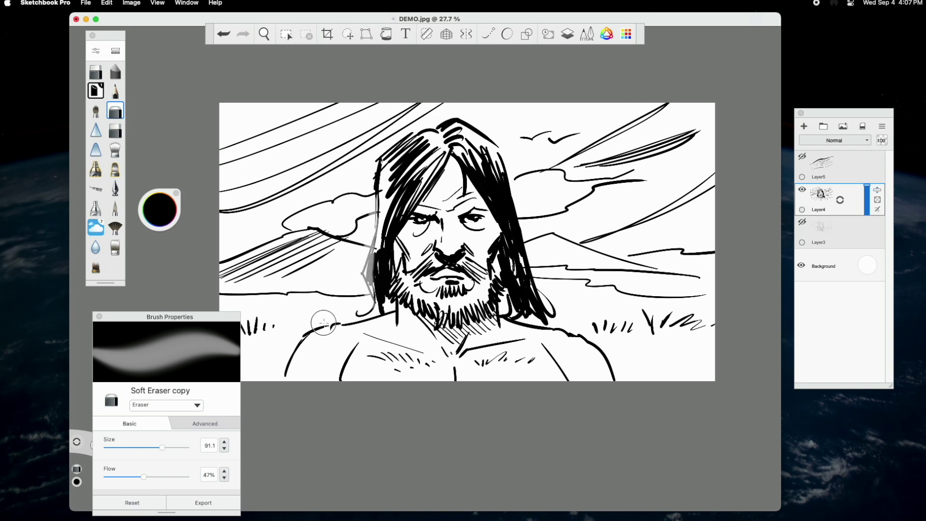
key(super+z)
drag(636, 181, 565, 208)
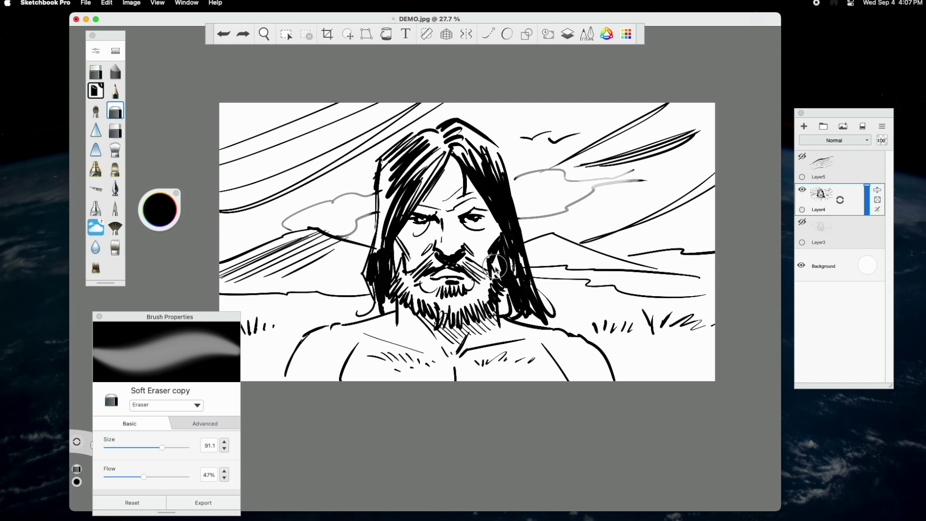
key(super+z)
key(super+z)
key(super+z)
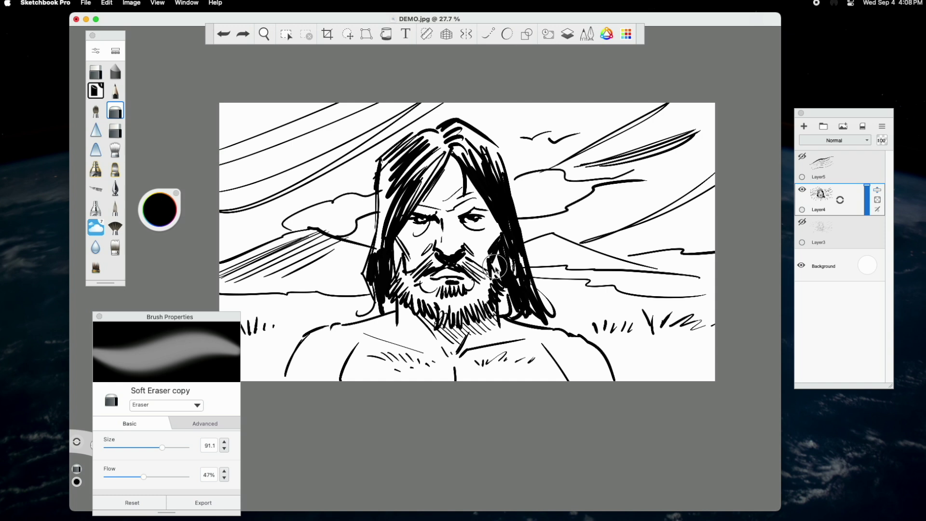
Smudge the cloud line and the diagonal sky lines with the smudge bristle brush
click(116, 150)
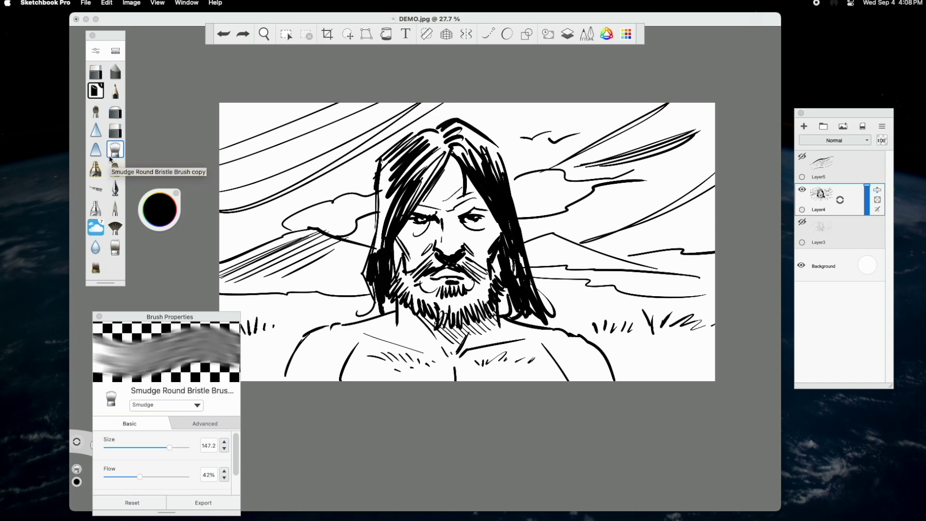
drag(226, 319, 225, 309)
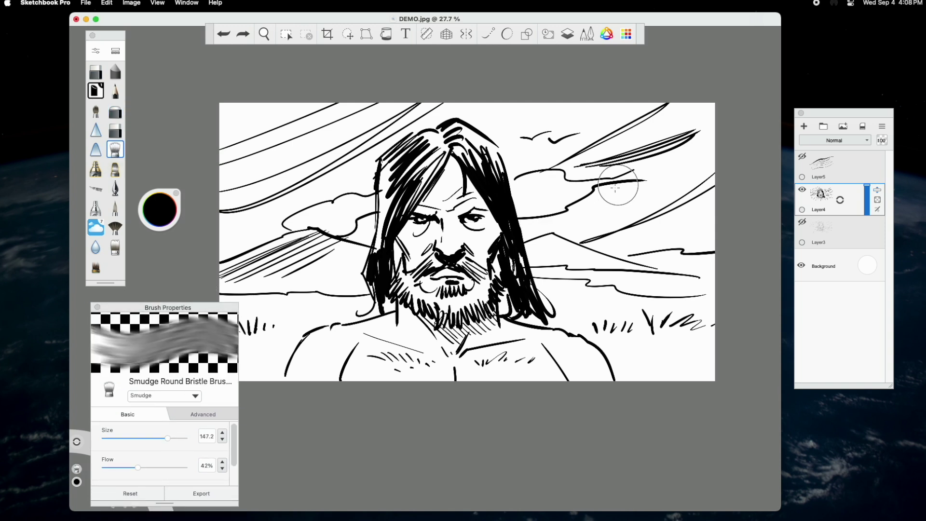
mouse_move(620, 190)
mouse_down()
mouse_move(606, 196)
mouse_move(617, 183)
mouse_move(573, 212)
mouse_move(543, 218)
mouse_move(536, 180)
mouse_move(646, 179)
mouse_up()
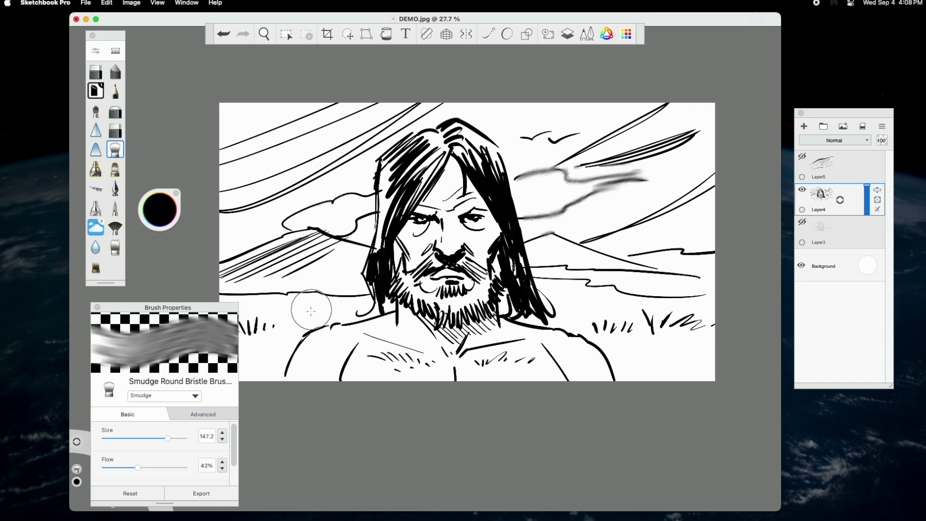
mouse_move(219, 157)
mouse_down()
mouse_move(411, 73)
mouse_move(315, 139)
mouse_move(364, 159)
mouse_up()
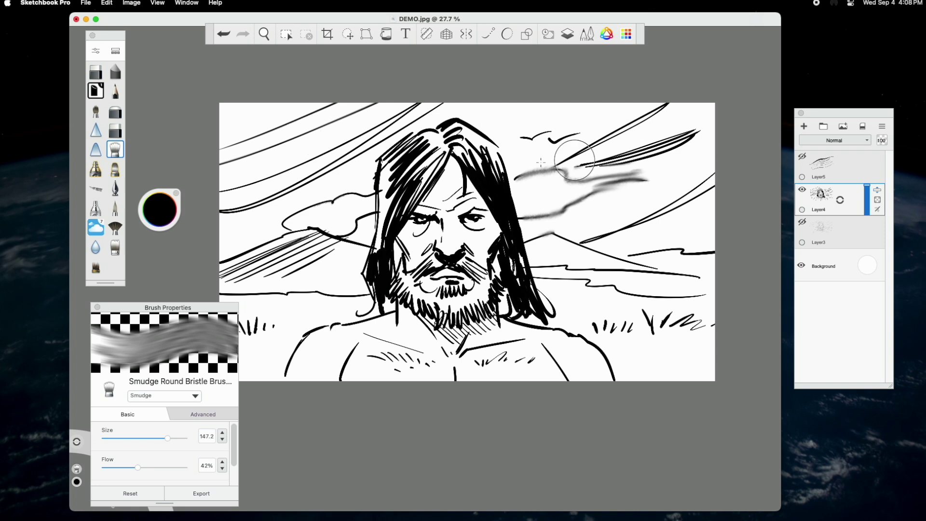
mouse_move(244, 187)
mouse_down()
mouse_move(299, 157)
mouse_move(306, 128)
mouse_move(437, 91)
mouse_up()
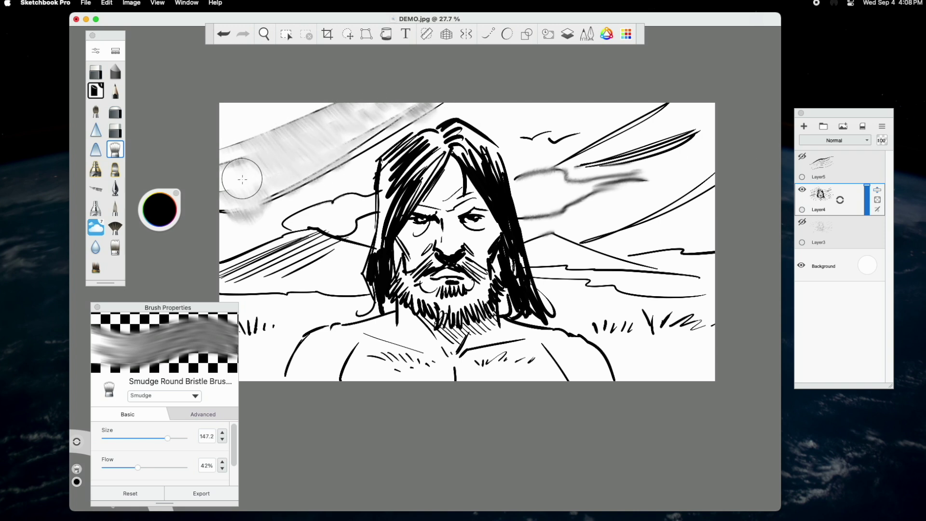
mouse_move(610, 167)
mouse_down()
mouse_move(656, 164)
mouse_move(695, 144)
mouse_up()
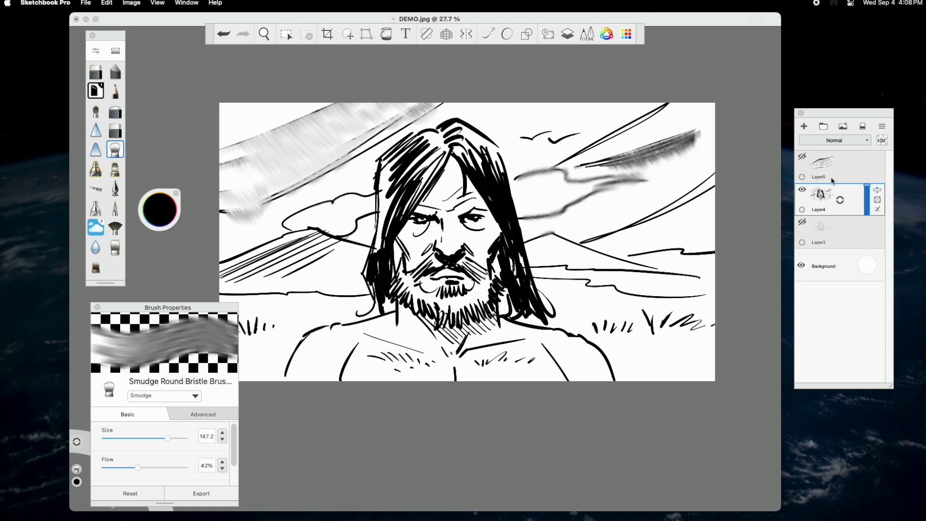
Undo the smudge strokes with three Cmd+Z presses and switch to the Airbrush
key(super+z)
key(super+z)
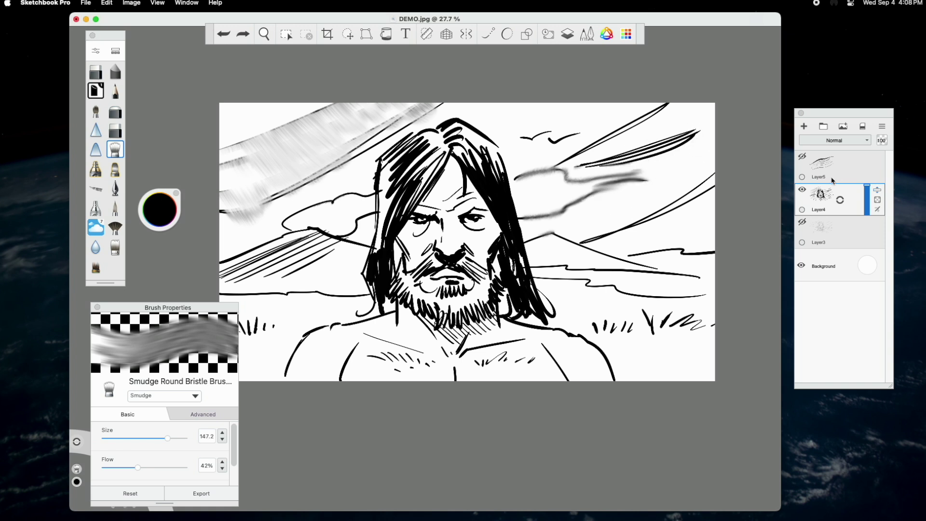
key(super+z)
key(super+z)
key(super+z)
key(super+z)
key(super+z)
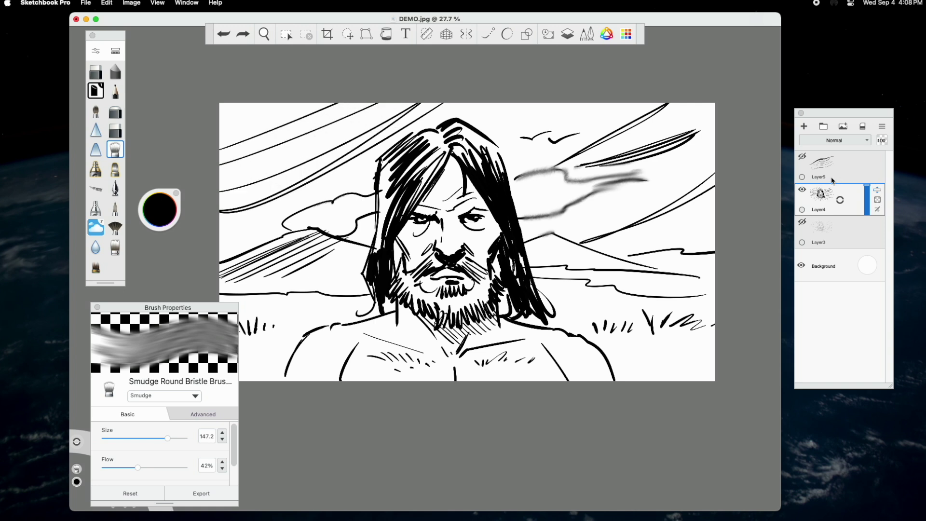
key(super+z)
key(super+z)
key(super+z)
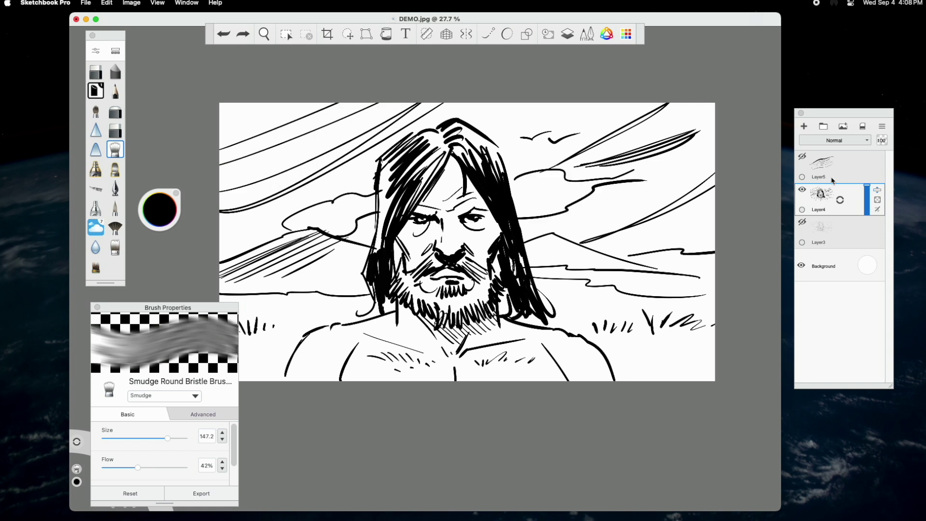
click(98, 210)
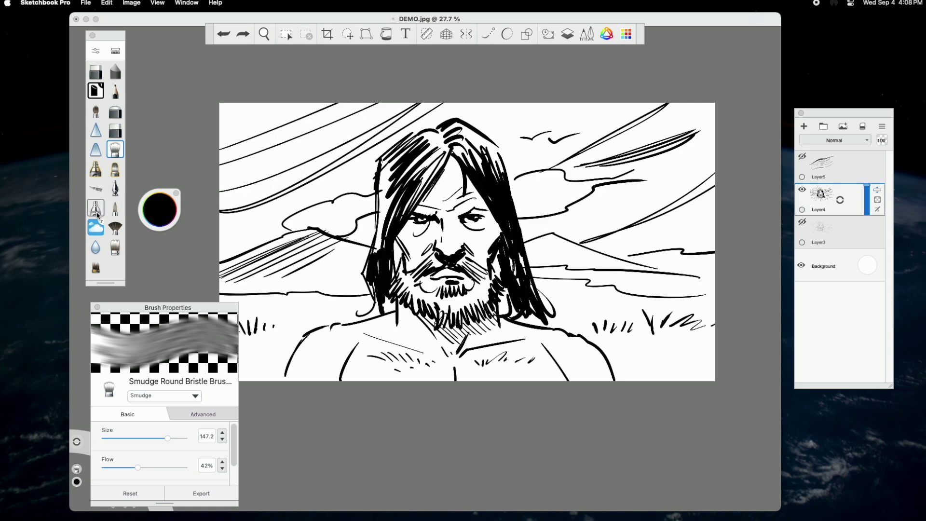
Add a Multiply layer and airbrush light grey shading beside the face and on the chest
click(804, 126)
click(840, 141)
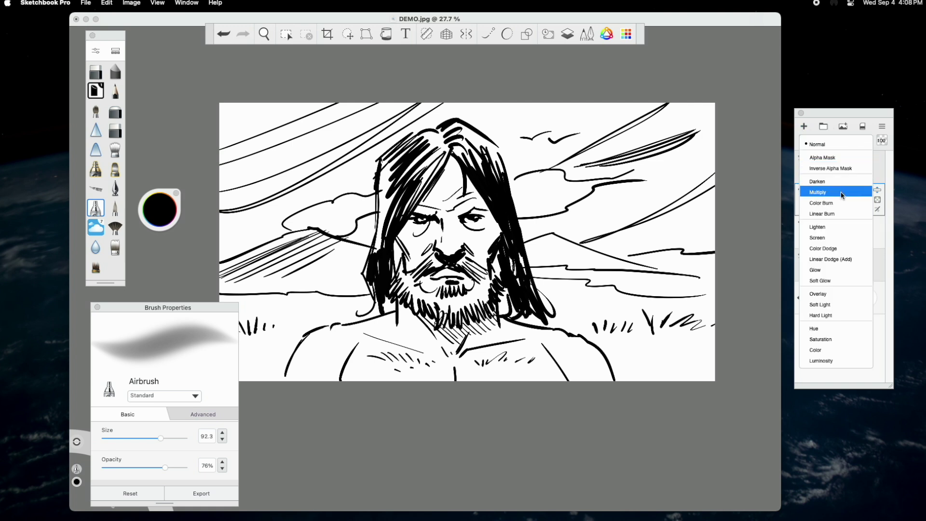
click(835, 193)
click(159, 209)
click(174, 280)
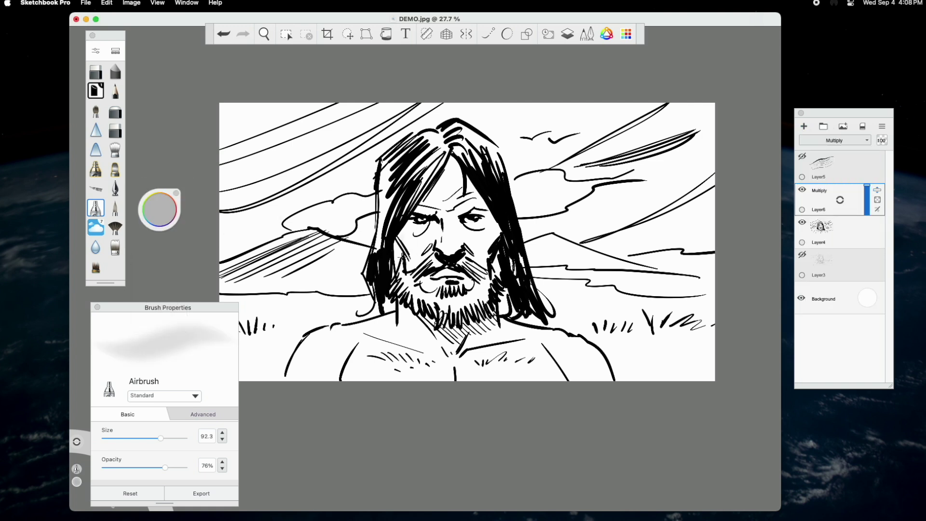
mouse_move(401, 231)
mouse_down()
mouse_move(422, 300)
mouse_move(424, 193)
mouse_move(447, 289)
mouse_move(463, 193)
mouse_move(487, 290)
mouse_move(473, 264)
mouse_up()
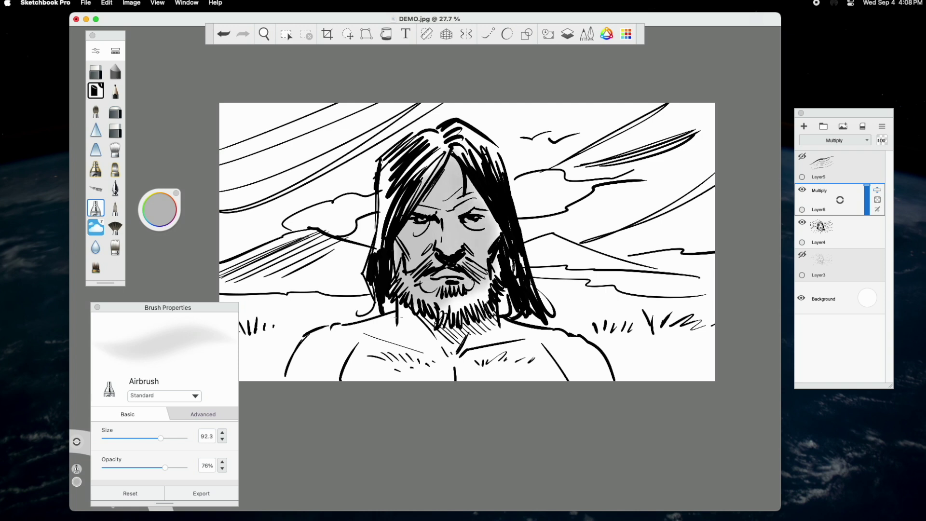
mouse_move(405, 333)
mouse_down()
mouse_move(328, 343)
mouse_move(309, 357)
mouse_move(533, 341)
mouse_move(603, 367)
mouse_move(501, 374)
mouse_move(537, 338)
mouse_move(579, 342)
mouse_move(463, 299)
mouse_move(432, 338)
mouse_up()
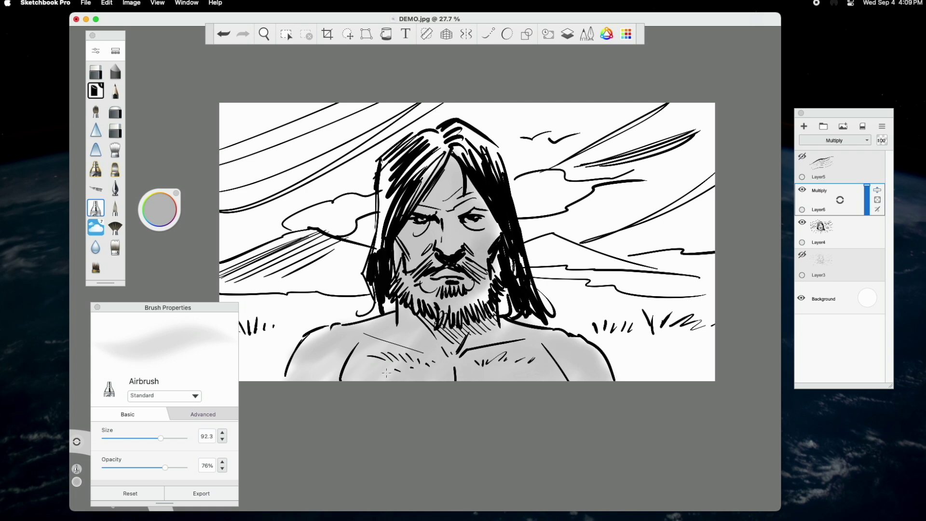
Airbrush dark grey over the hair, beard and chin, then leave the shading layer hidden
mouse_move(184, 246)
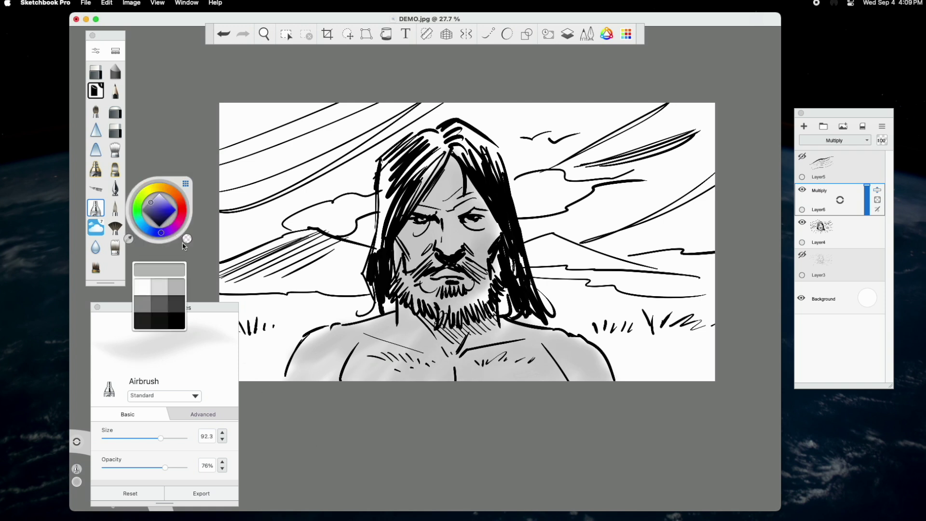
click(176, 305)
mouse_move(386, 249)
mouse_down()
mouse_move(378, 193)
mouse_move(439, 133)
mouse_move(483, 169)
mouse_move(507, 241)
mouse_move(513, 276)
mouse_move(502, 279)
mouse_up()
mouse_move(421, 266)
mouse_down()
mouse_move(459, 307)
mouse_move(481, 290)
mouse_move(438, 308)
mouse_move(419, 292)
mouse_move(474, 301)
mouse_move(485, 285)
mouse_up()
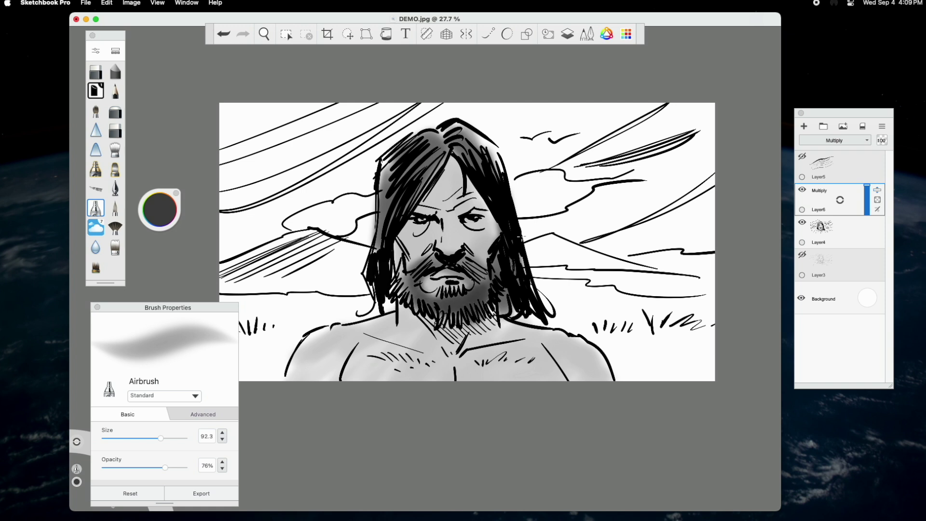
click(803, 191)
click(803, 191)
click(803, 192)
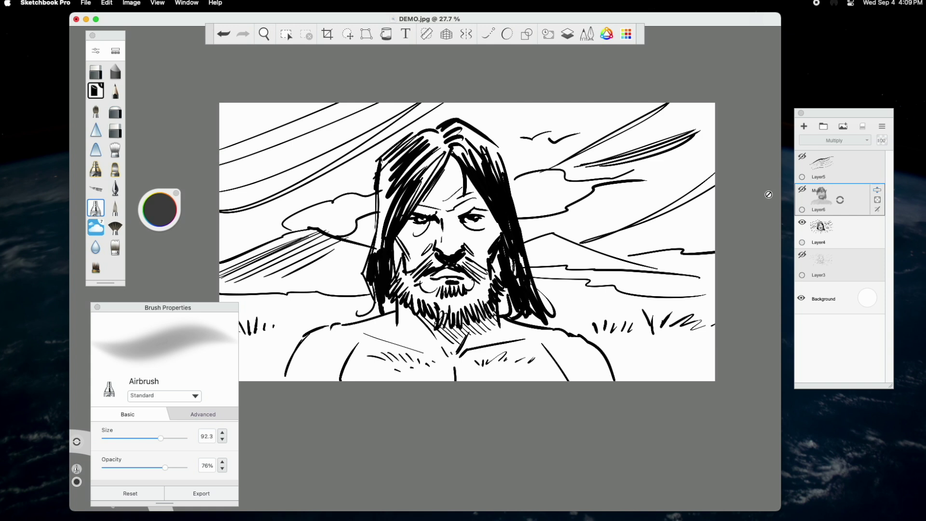
Blur the upper-right and upper-left sky strokes on Layer4 with the Blur brush at size 202.5
click(96, 248)
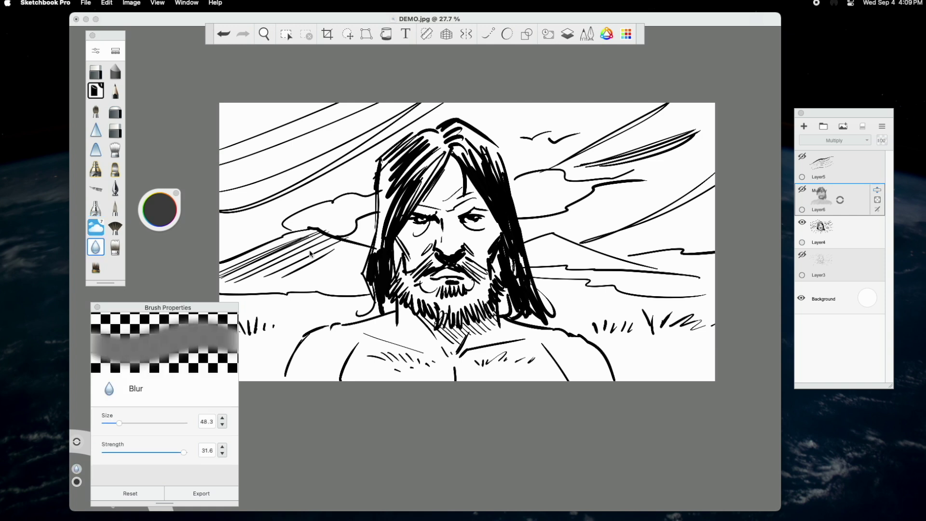
click(837, 222)
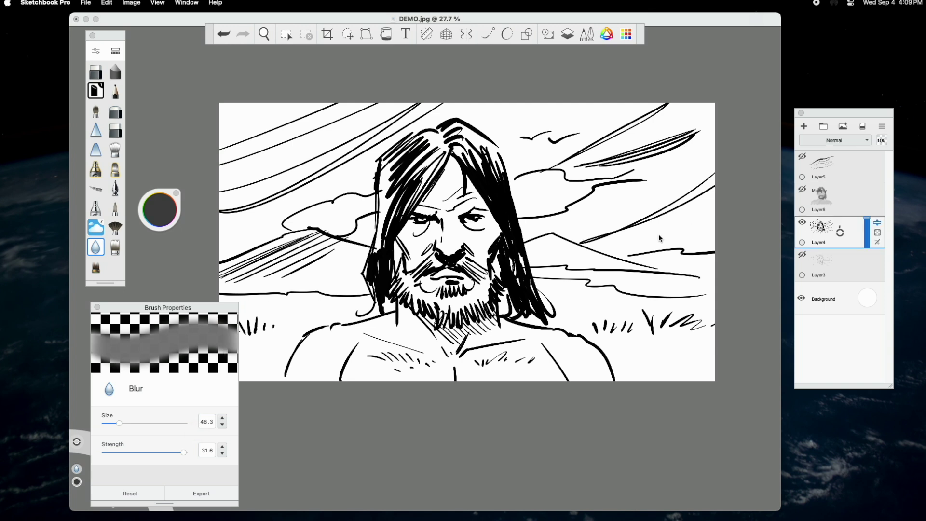
click(168, 423)
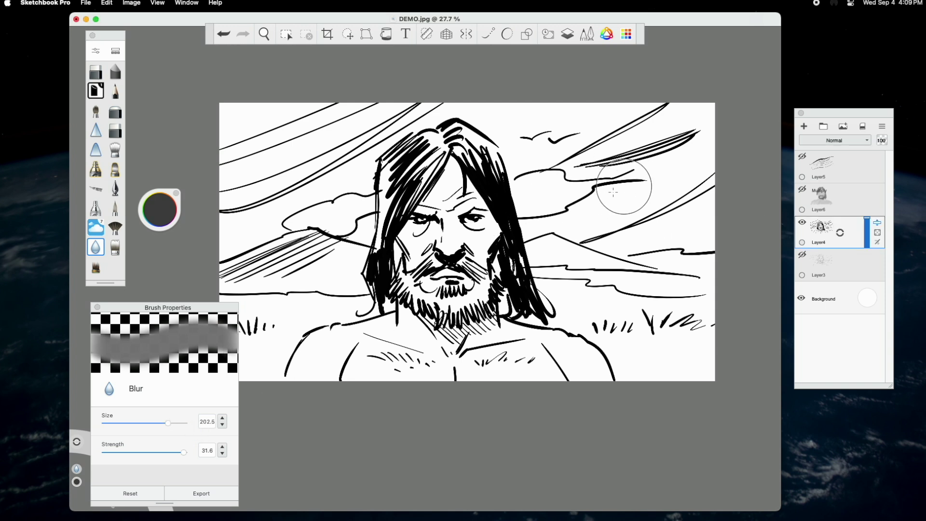
mouse_move(627, 188)
mouse_down()
mouse_move(615, 180)
mouse_move(639, 126)
mouse_move(531, 176)
mouse_move(565, 239)
mouse_move(663, 210)
mouse_move(571, 205)
mouse_move(554, 270)
mouse_move(625, 246)
mouse_up()
mouse_move(355, 148)
mouse_down()
mouse_move(241, 144)
mouse_move(429, 113)
mouse_move(297, 182)
mouse_move(352, 198)
mouse_move(338, 227)
mouse_move(227, 275)
mouse_move(348, 239)
mouse_move(299, 290)
mouse_move(371, 217)
mouse_move(300, 251)
mouse_up()
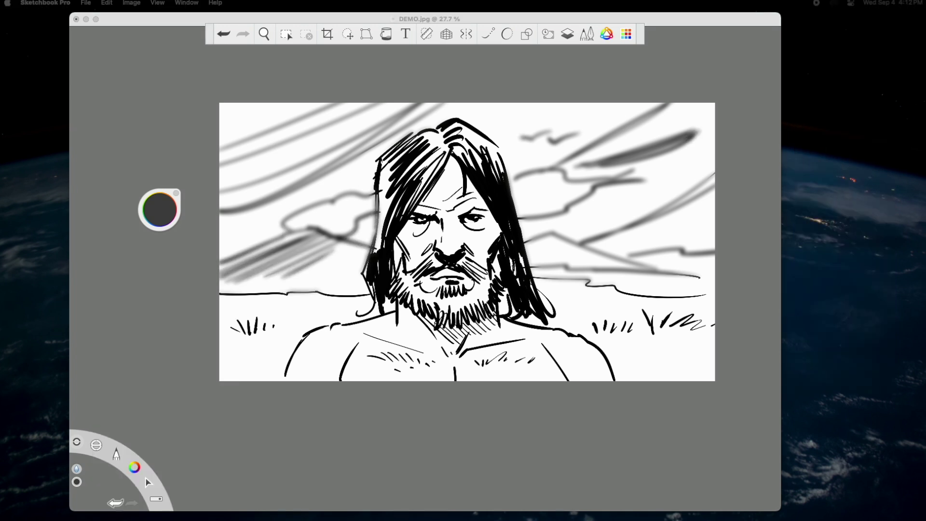
Move the Layers panel left and show Layer6 shading and Layer3 sketch alongside the ink
click(272, 456)
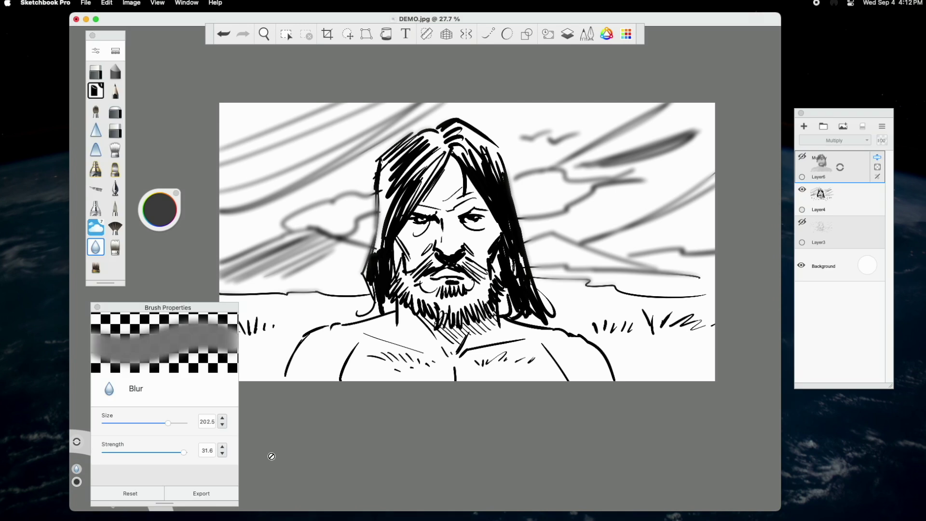
drag(829, 114, 764, 124)
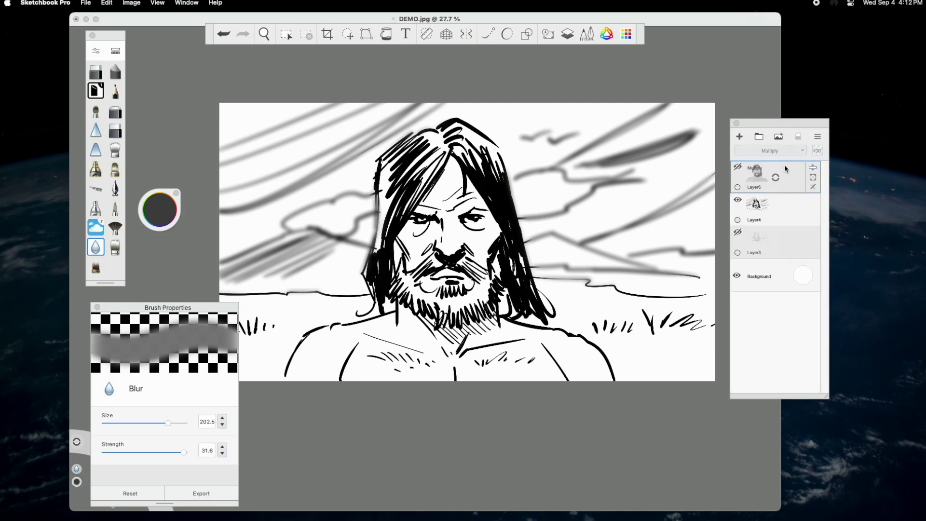
click(738, 167)
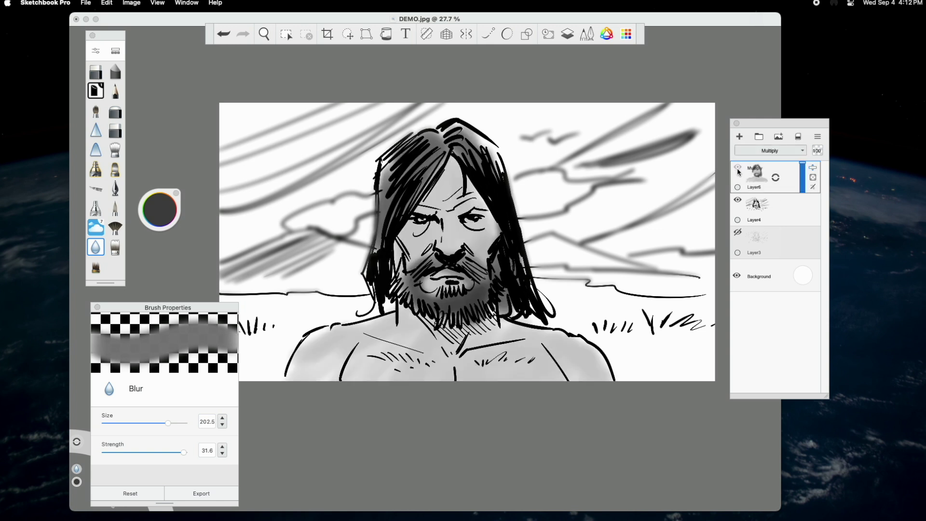
click(738, 234)
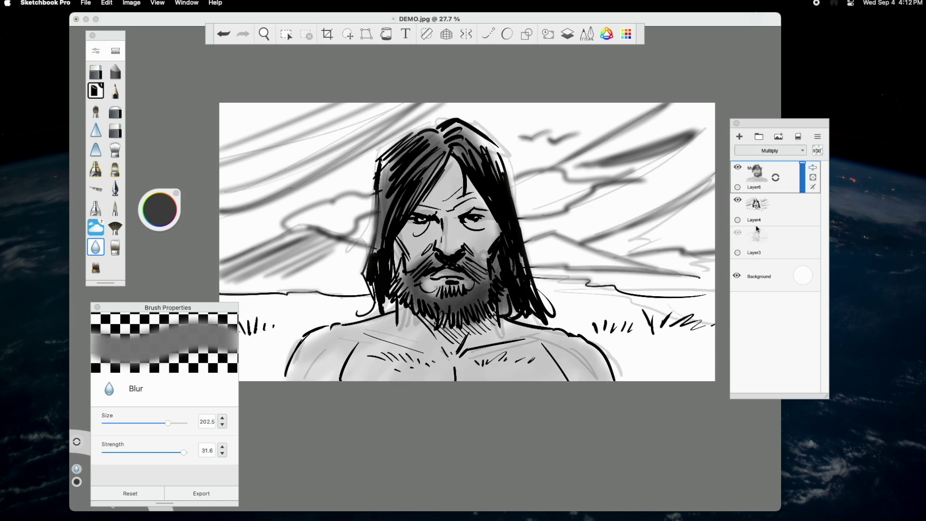
click(738, 201)
click(737, 201)
Toggle Layer6, Layer4 and Layer3 visibility, ending with only the Layer6 shading visible
click(738, 167)
click(739, 201)
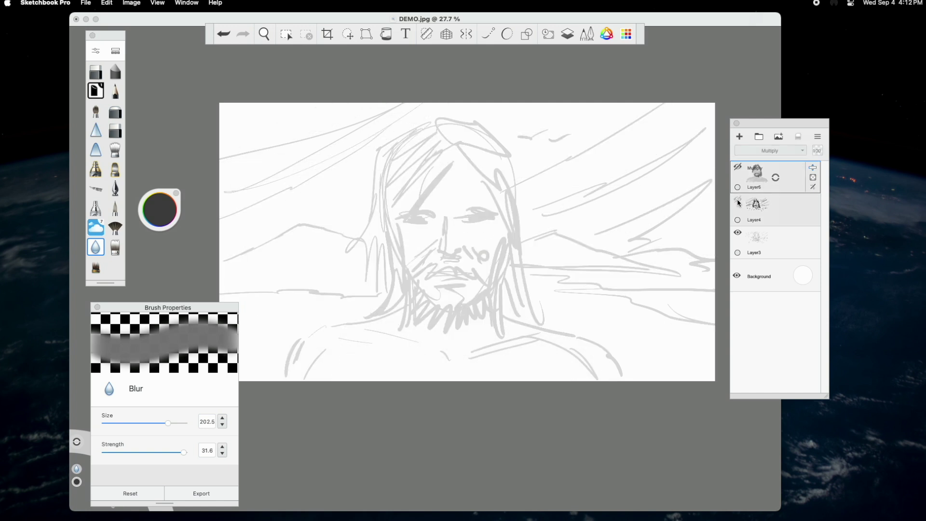
click(738, 232)
click(737, 200)
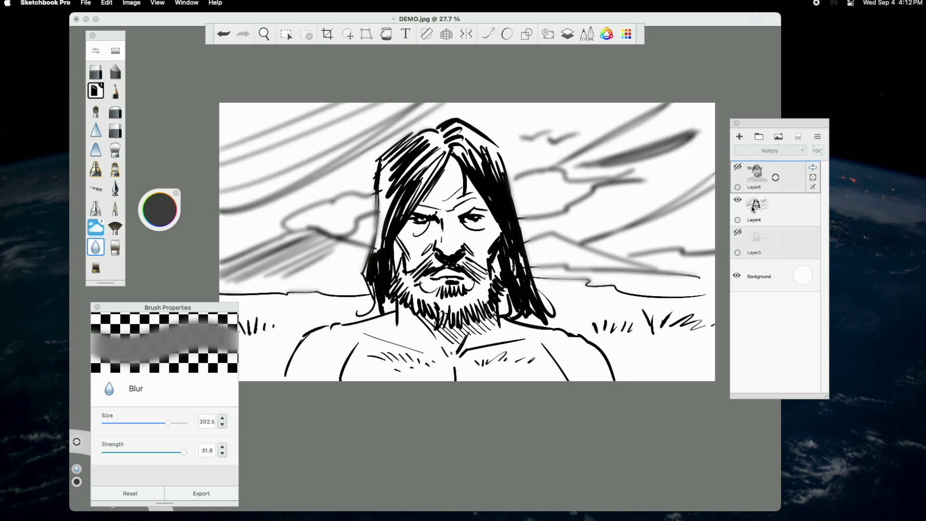
click(738, 234)
click(737, 167)
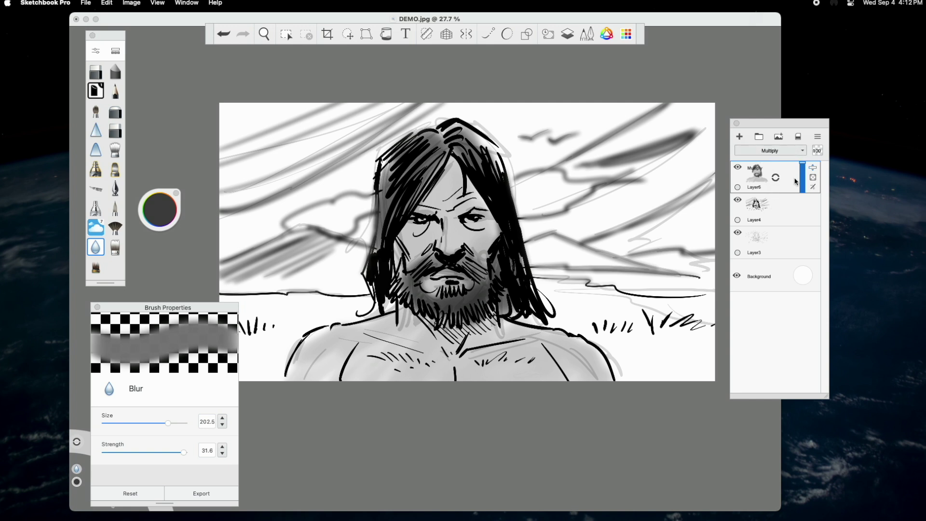
click(739, 234)
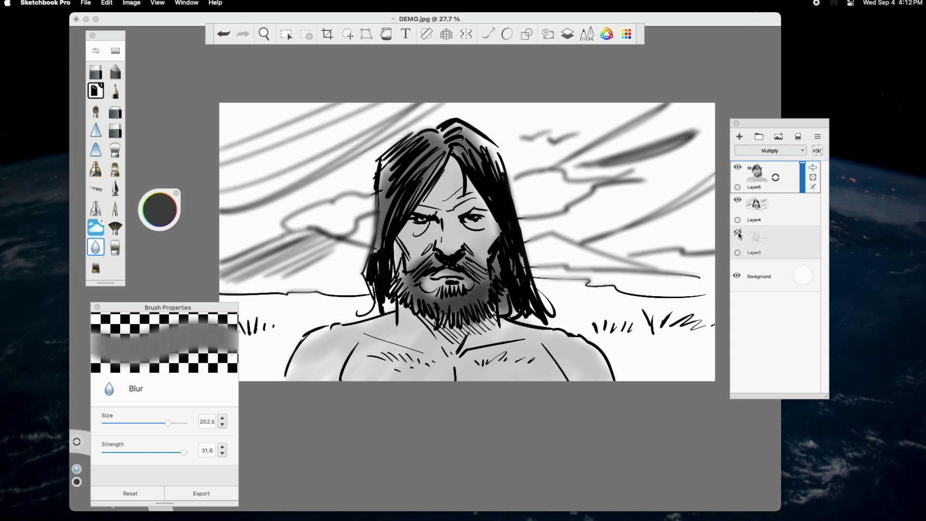
click(738, 201)
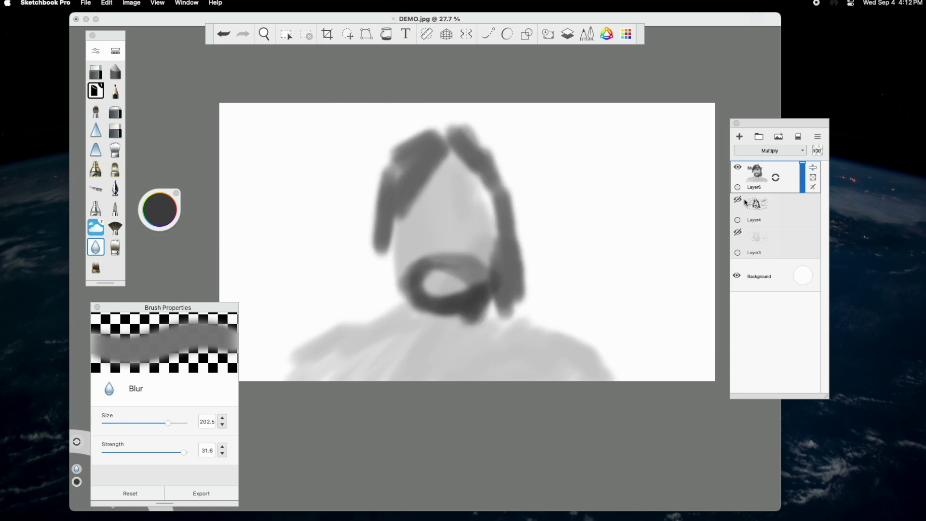
Show Layer4, switch Layer6 to Normal then back to Multiply, and move the toolbar lower
click(739, 201)
click(781, 151)
click(782, 156)
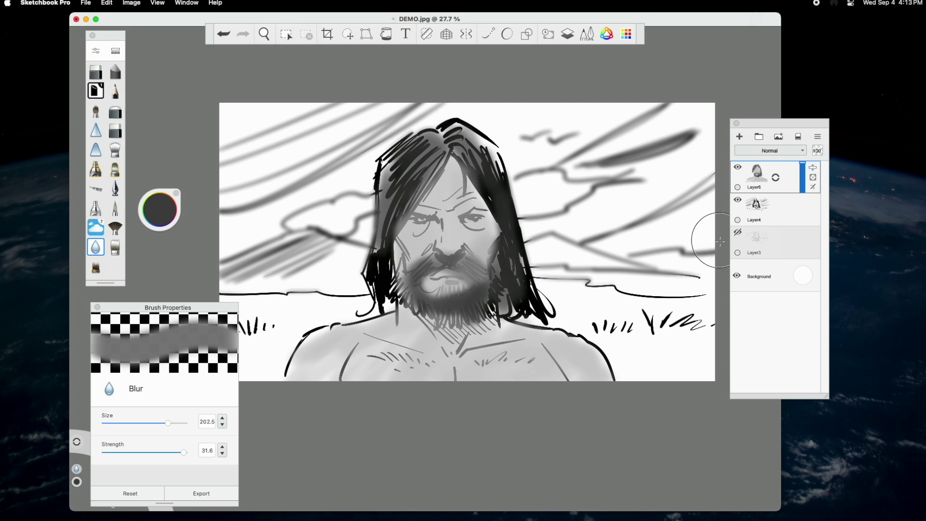
click(791, 174)
click(770, 151)
click(774, 193)
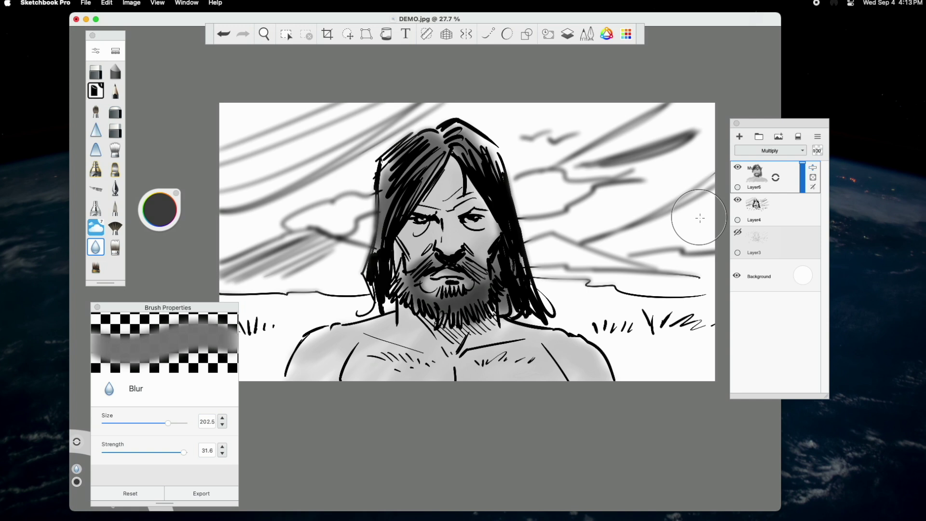
drag(210, 34, 234, 72)
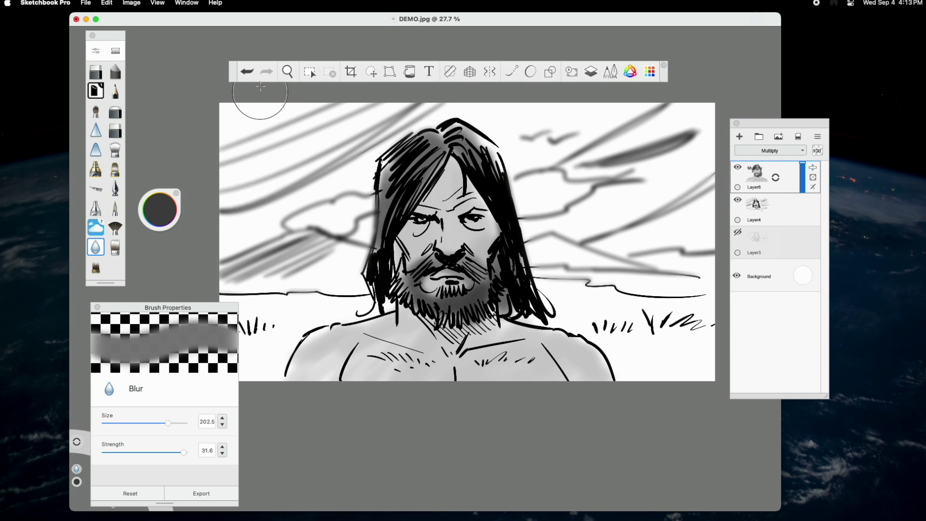
Step through undo/redo back to Multiply shading, then zoom the view out to about 22%
click(247, 73)
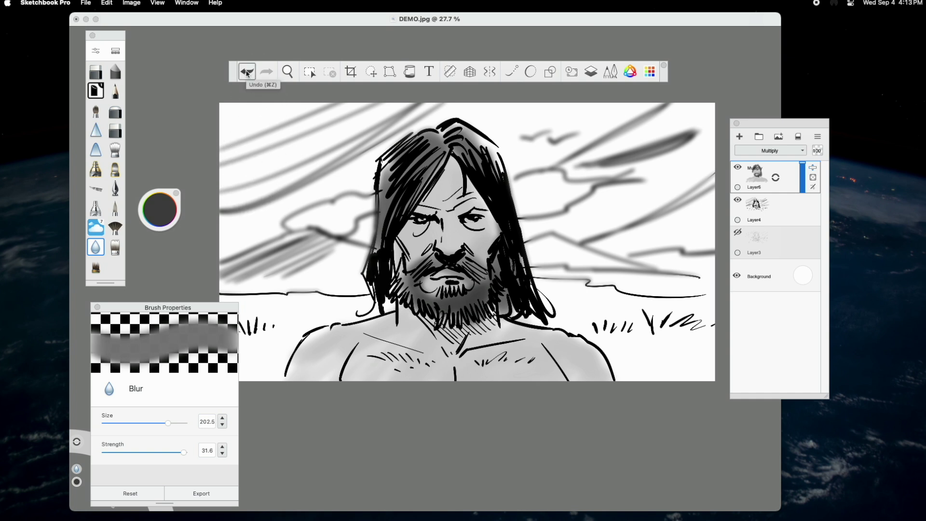
click(248, 73)
key(super+shift+z)
click(268, 73)
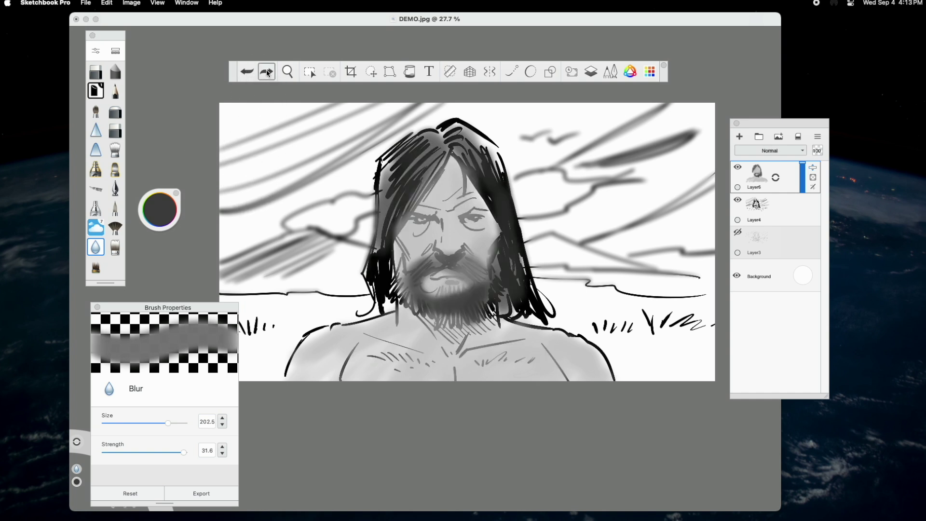
click(247, 72)
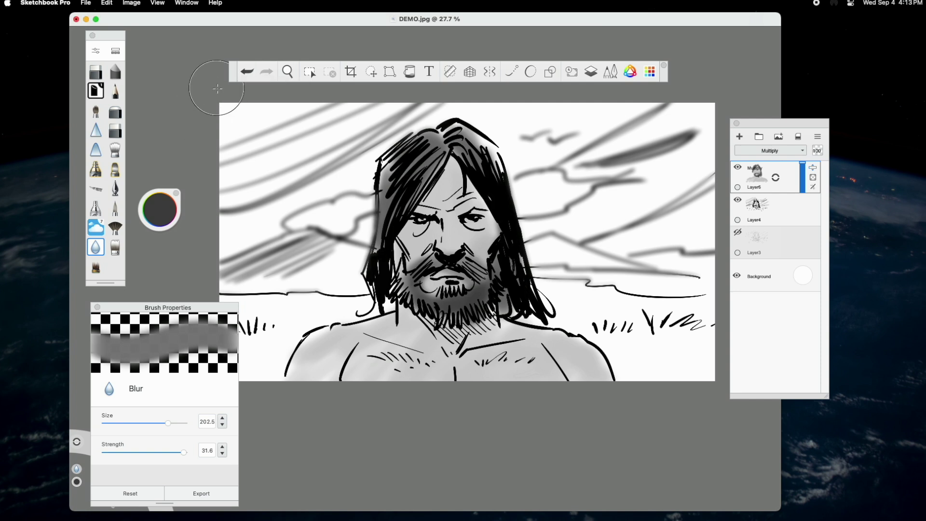
click(292, 74)
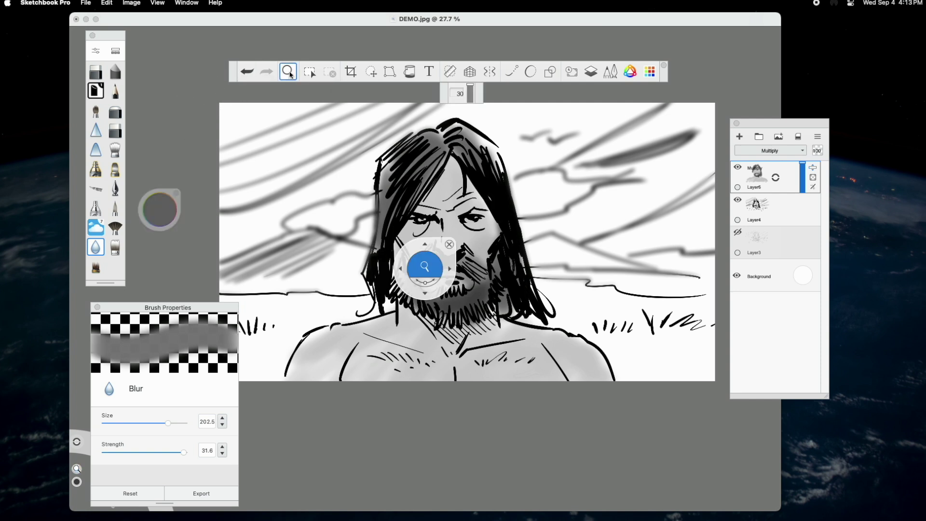
mouse_move(498, 271)
mouse_down()
mouse_move(520, 269)
mouse_move(606, 213)
mouse_move(502, 289)
mouse_move(482, 319)
mouse_move(540, 294)
mouse_move(519, 273)
mouse_move(481, 330)
mouse_move(395, 347)
mouse_move(512, 295)
mouse_move(497, 325)
mouse_move(529, 305)
mouse_move(482, 337)
mouse_up()
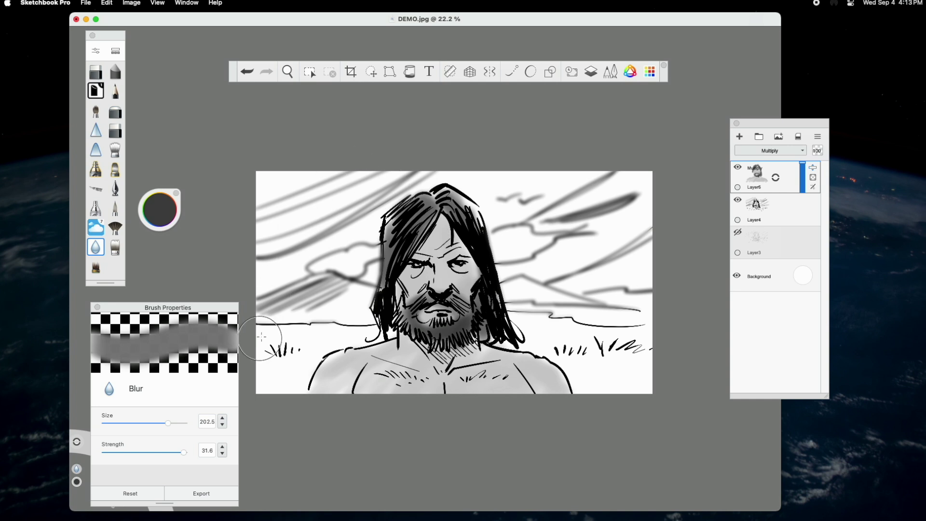
Switch to Lasso selection and hide the grey shading Layer6
click(309, 72)
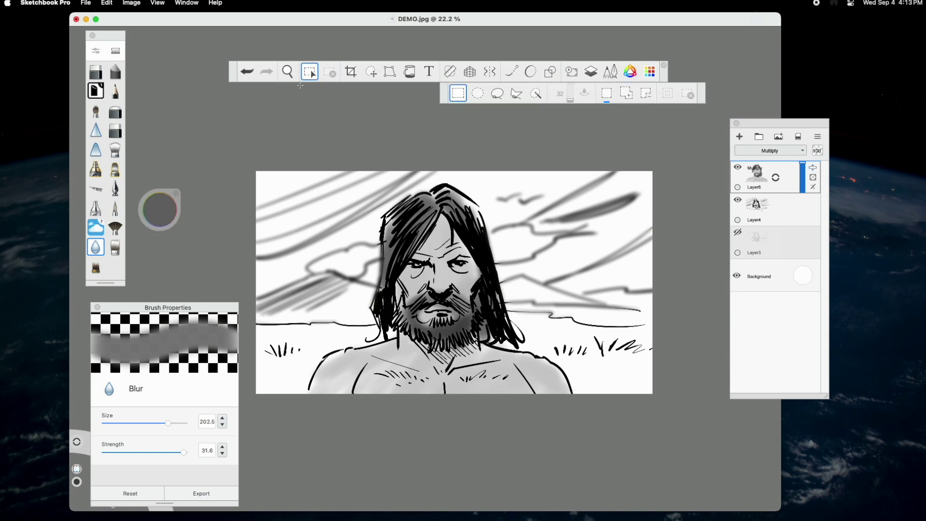
click(498, 93)
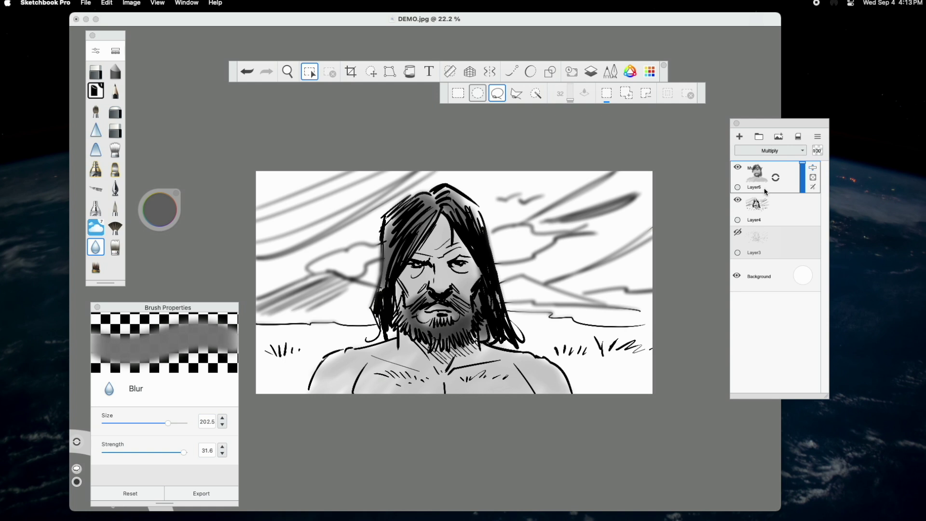
click(739, 168)
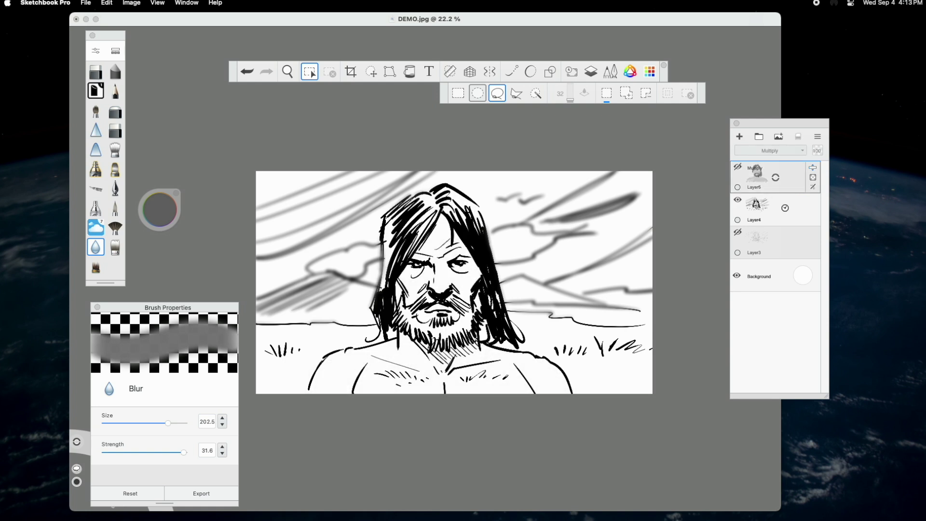
On Layer4, draw a freehand lasso outline around the man's whole head
click(785, 208)
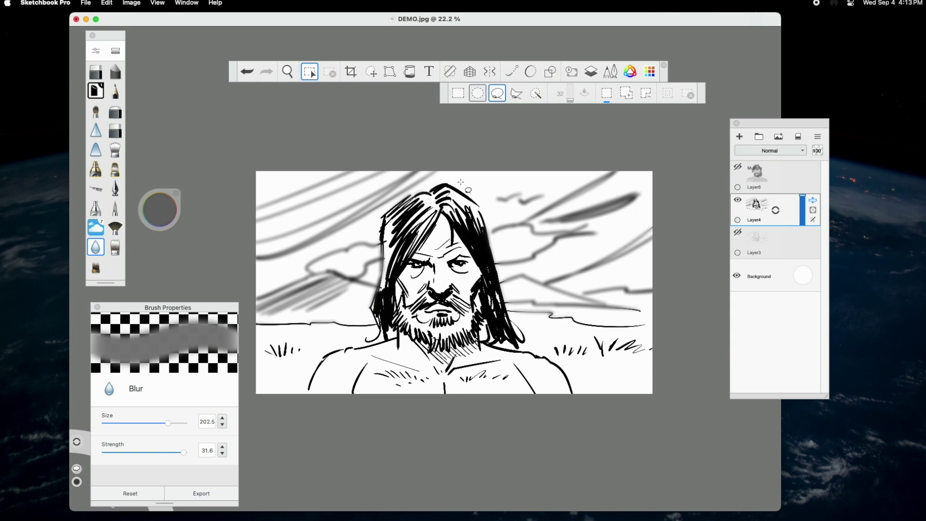
mouse_move(402, 186)
mouse_down()
mouse_move(379, 208)
mouse_move(369, 239)
mouse_move(358, 329)
mouse_up()
mouse_move(404, 346)
mouse_down()
mouse_move(447, 365)
mouse_move(531, 348)
mouse_move(534, 293)
mouse_move(485, 170)
mouse_up()
Copy the head onto its own layer, shift it right, and hide the original Layer4
key(v)
drag(505, 241, 655, 217)
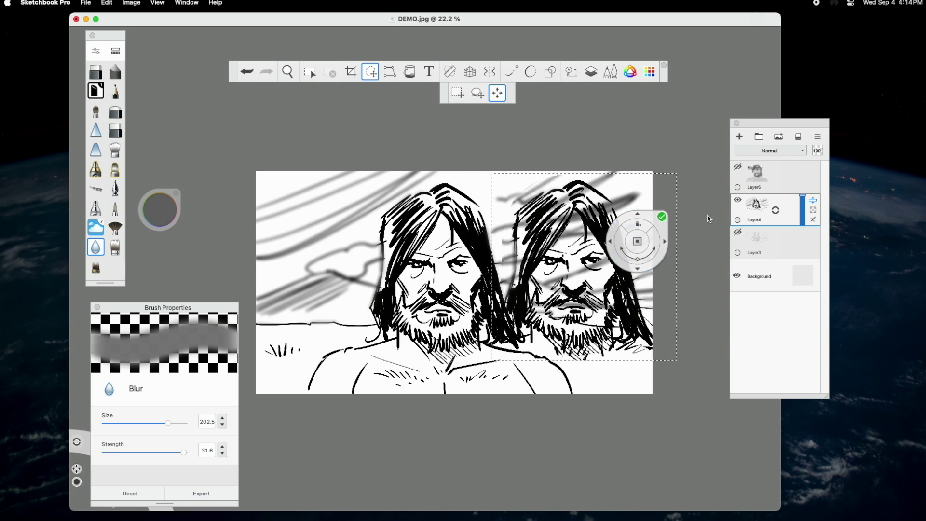
key(Return)
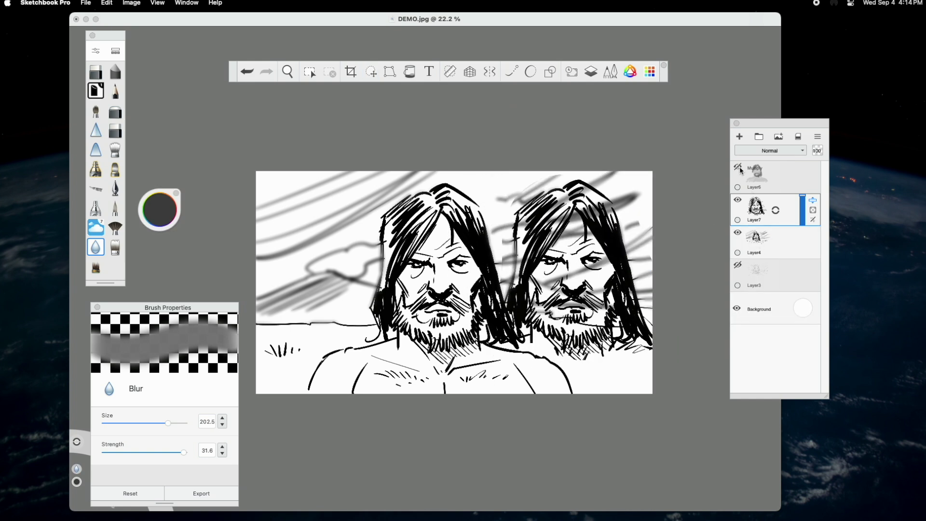
click(738, 235)
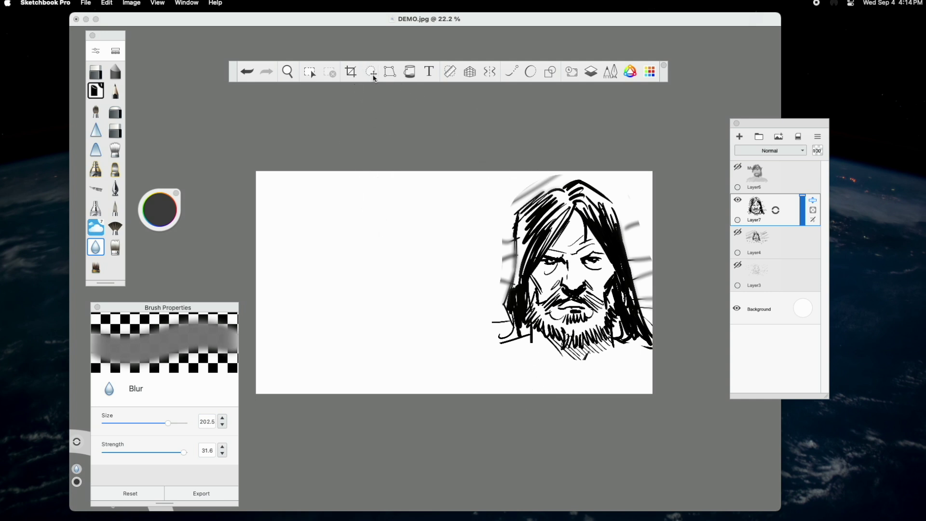
Centre the head copy, tilt it about 5 degrees and enlarge it
click(371, 72)
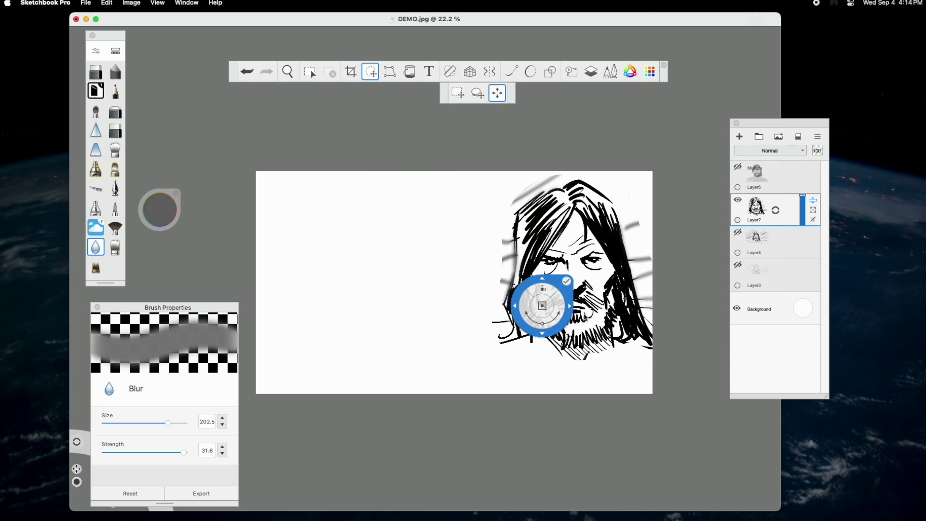
mouse_move(586, 299)
mouse_down()
mouse_move(482, 302)
mouse_move(506, 295)
mouse_move(511, 306)
mouse_move(497, 296)
mouse_move(511, 313)
mouse_up()
key(Return)
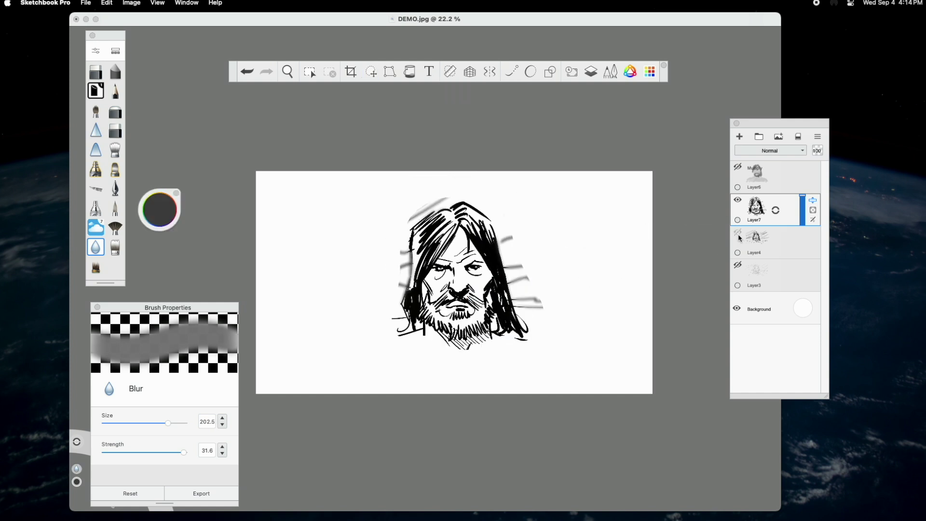
click(371, 71)
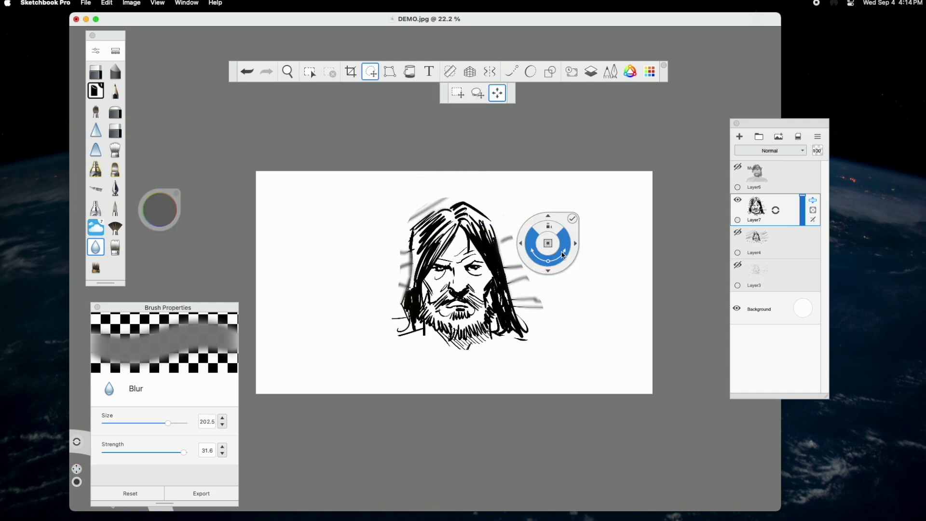
mouse_move(562, 256)
mouse_down()
mouse_move(571, 244)
mouse_move(558, 275)
mouse_move(553, 249)
mouse_move(571, 194)
mouse_move(542, 260)
mouse_move(569, 231)
mouse_move(543, 250)
mouse_move(559, 235)
mouse_up()
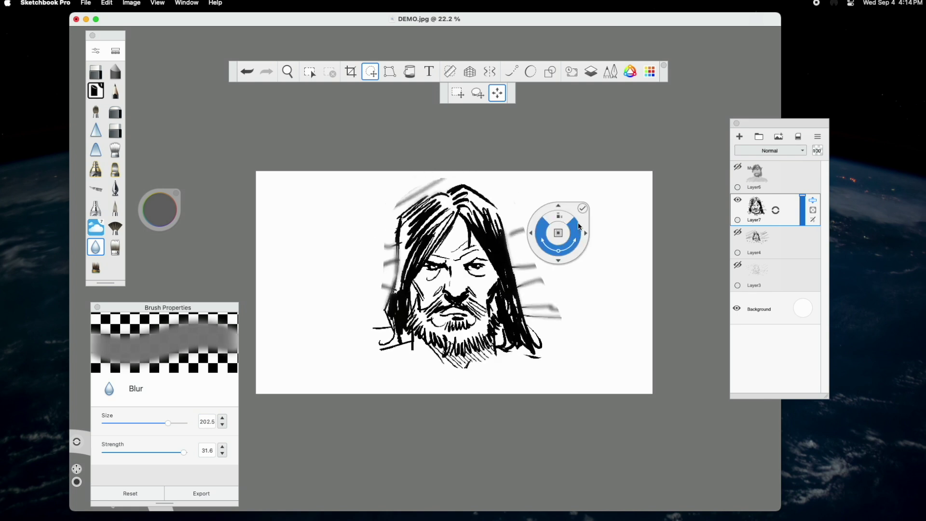
click(582, 216)
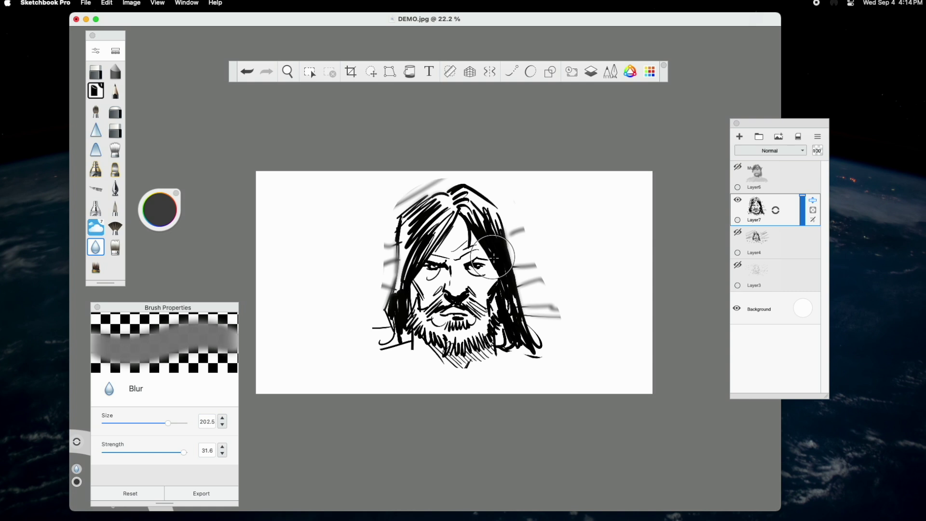
click(390, 72)
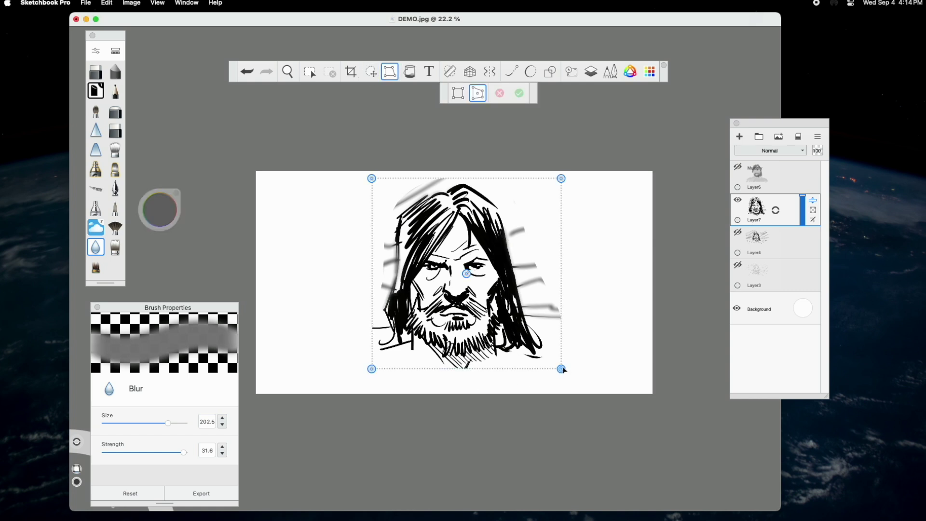
drag(562, 370, 558, 383)
drag(371, 369, 379, 351)
drag(374, 181, 377, 177)
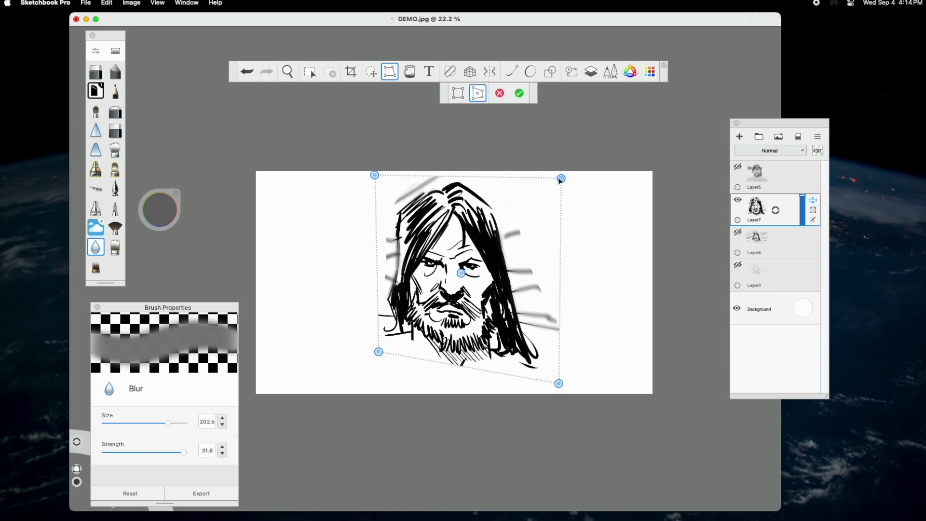
drag(562, 181, 560, 178)
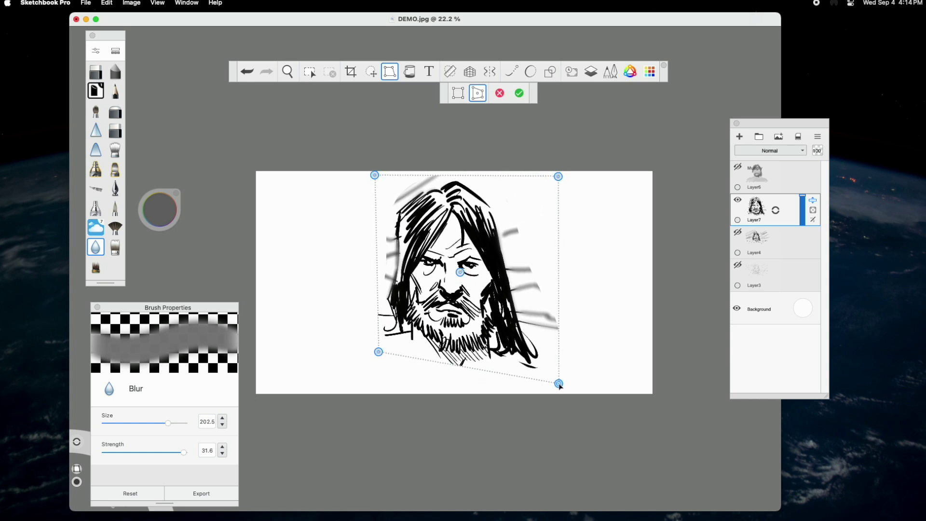
drag(461, 273, 419, 268)
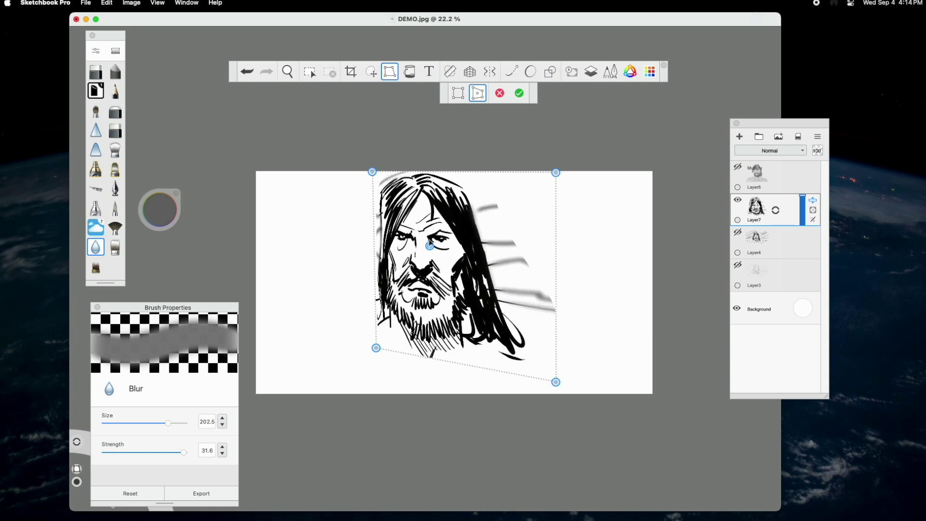
drag(430, 245, 440, 277)
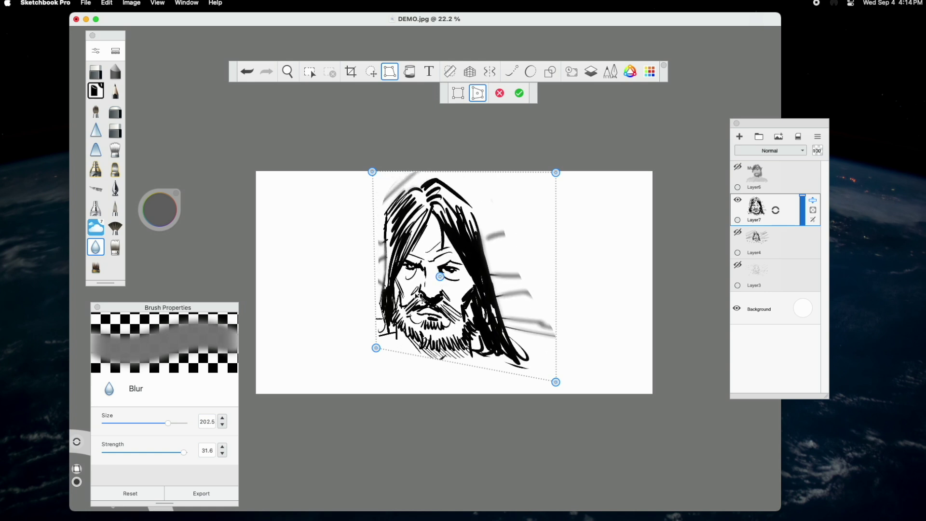
drag(423, 300, 420, 298)
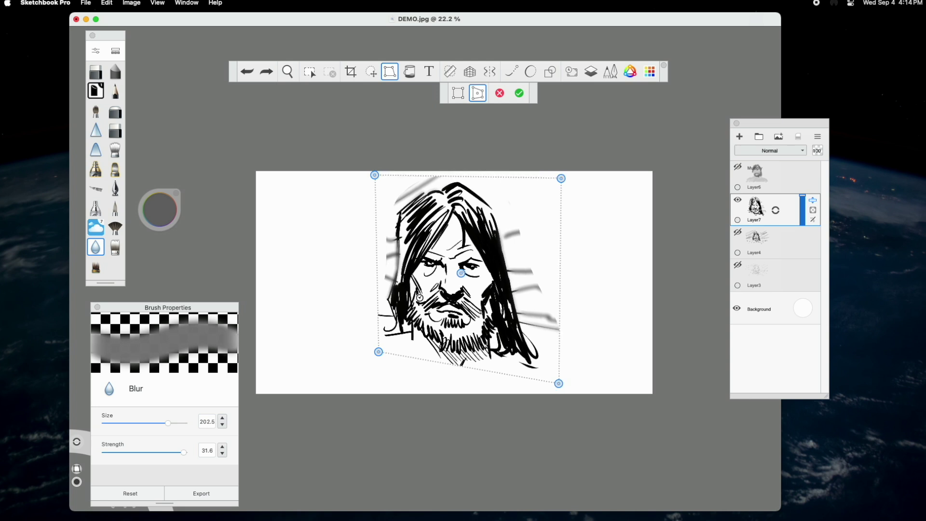
key(super+z)
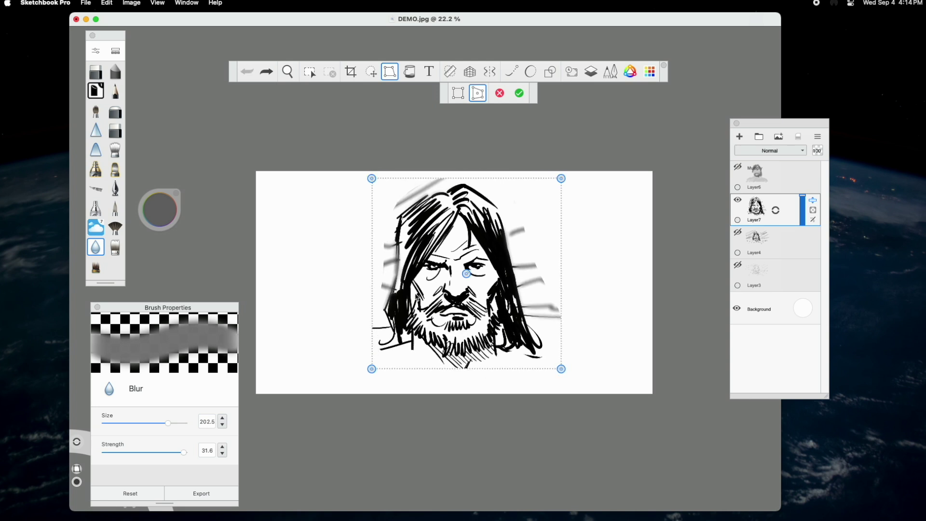
click(410, 71)
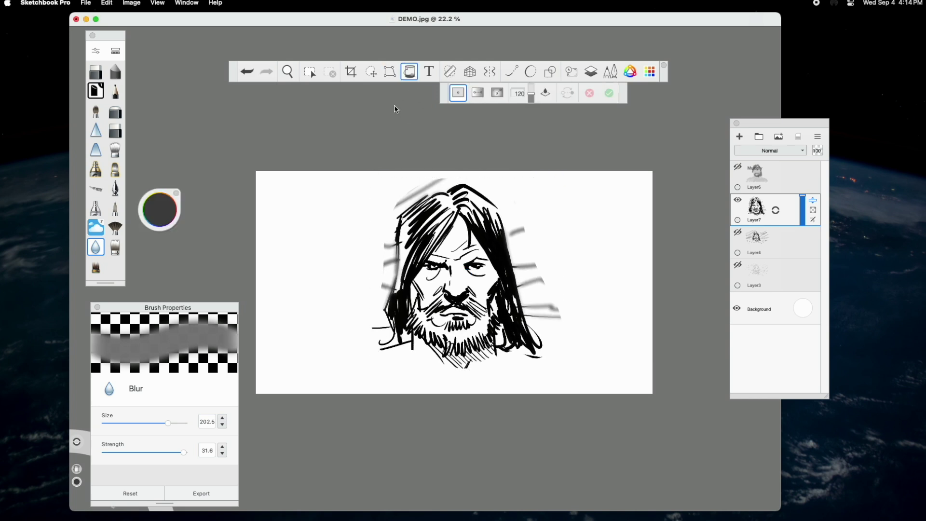
Add a new Layer8 above Layer7, with Layer7 and Layer4 hidden
click(738, 200)
click(738, 233)
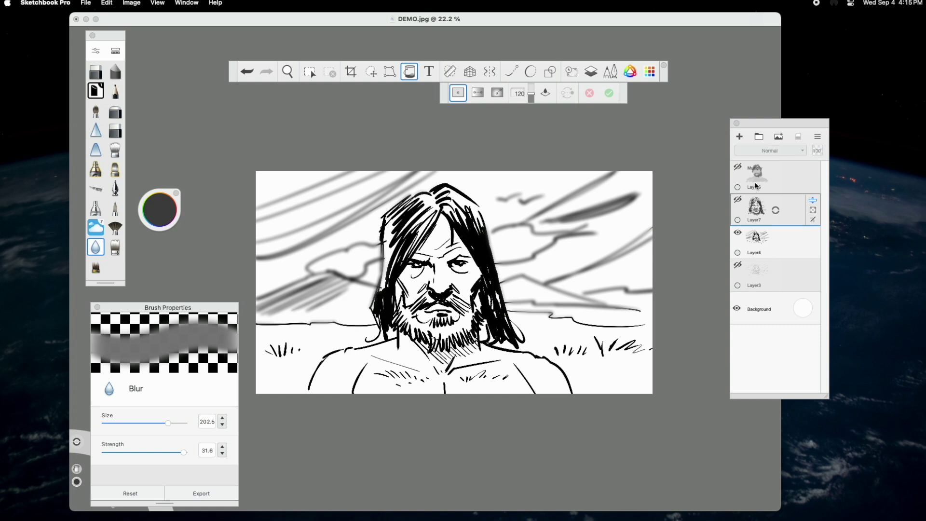
click(740, 137)
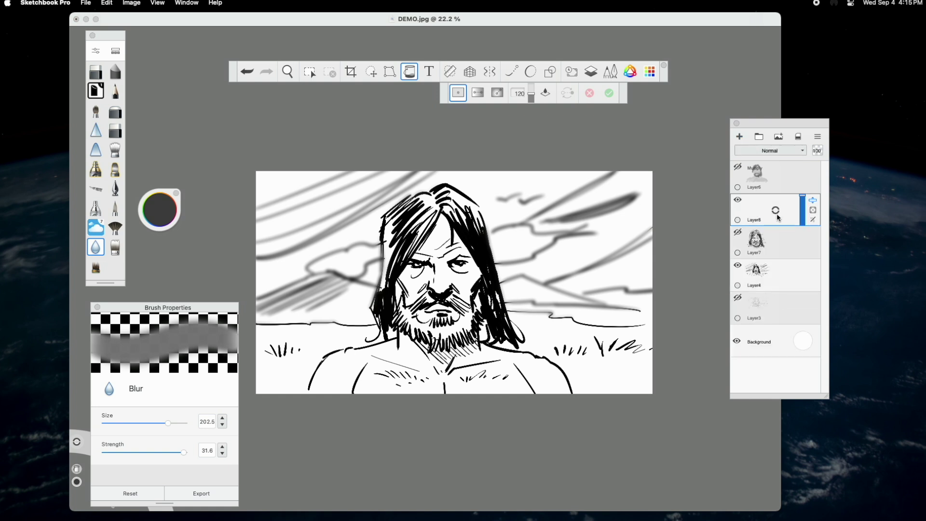
click(738, 264)
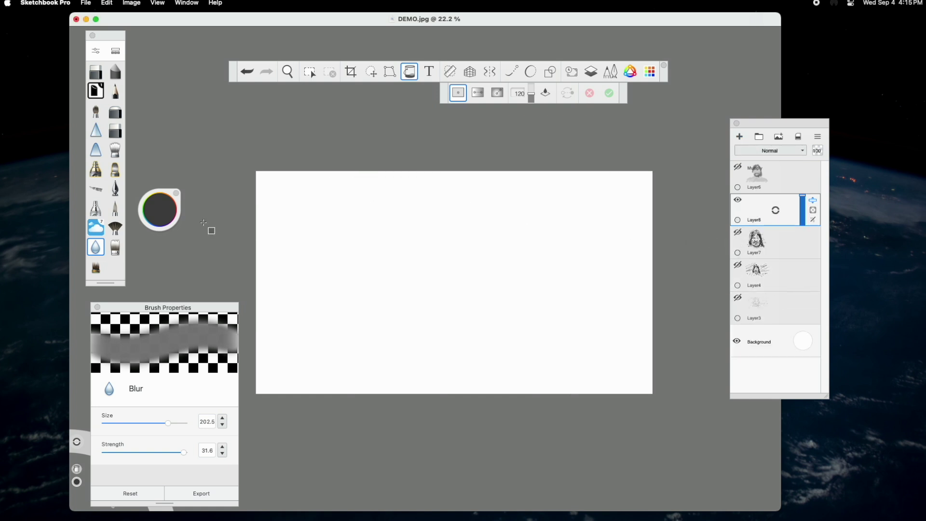
Fill Layer8 with dark grey and set its blend mode to Multiply
click(468, 302)
click(506, 161)
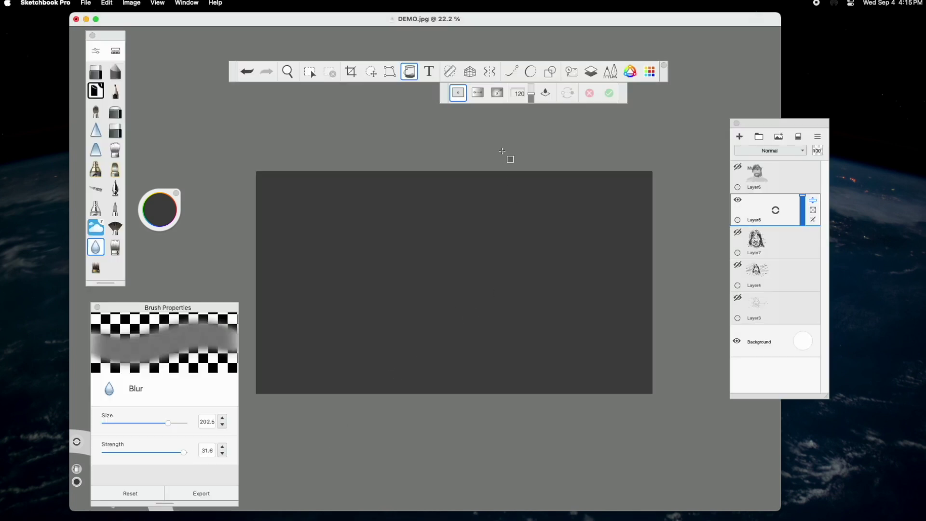
drag(801, 203, 803, 209)
click(770, 151)
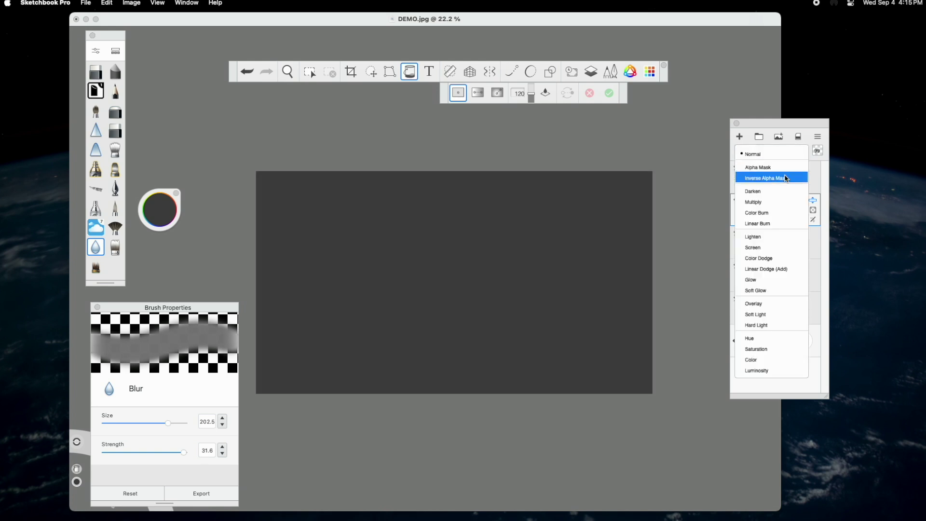
click(782, 201)
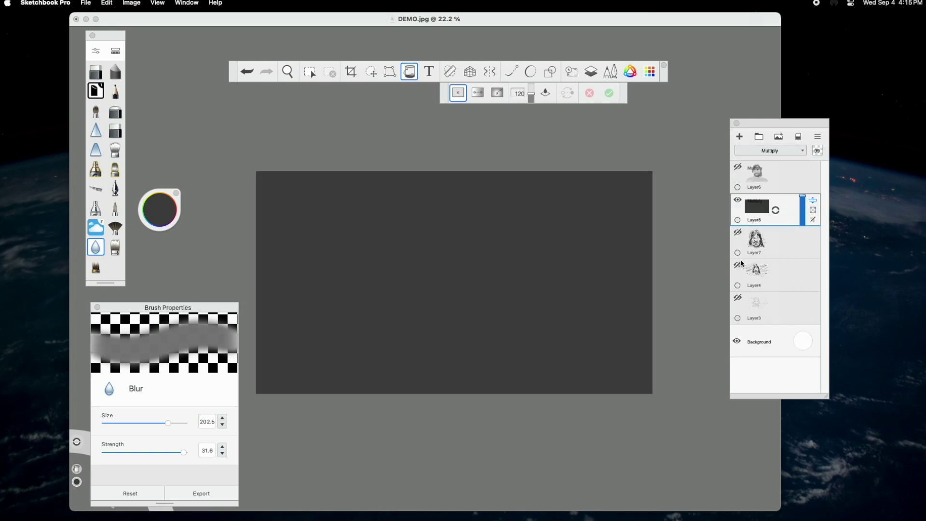
Preview the Multiply darkening over Layer4, then hide Layer8 and Layer4 and pick linear gradient
click(738, 265)
mouse_move(803, 204)
mouse_down()
mouse_move(802, 215)
mouse_move(801, 192)
mouse_up()
click(741, 200)
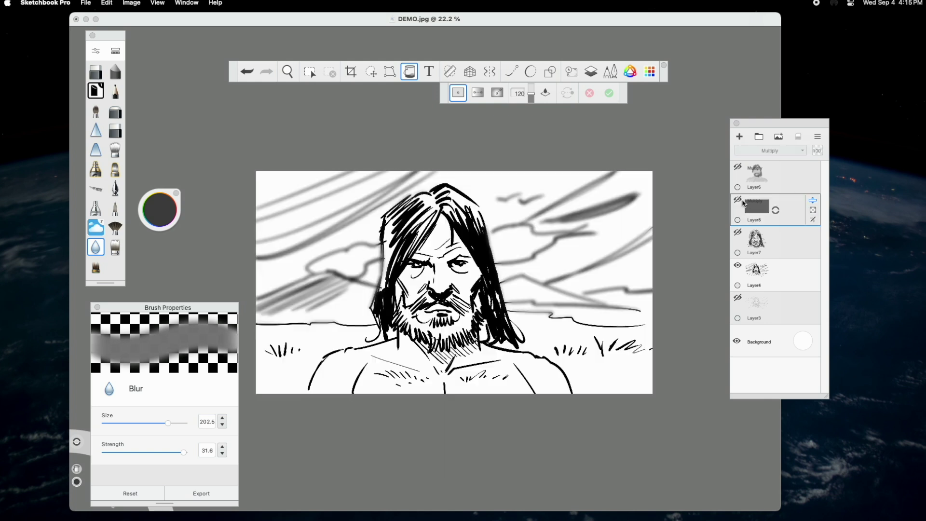
click(738, 265)
click(478, 94)
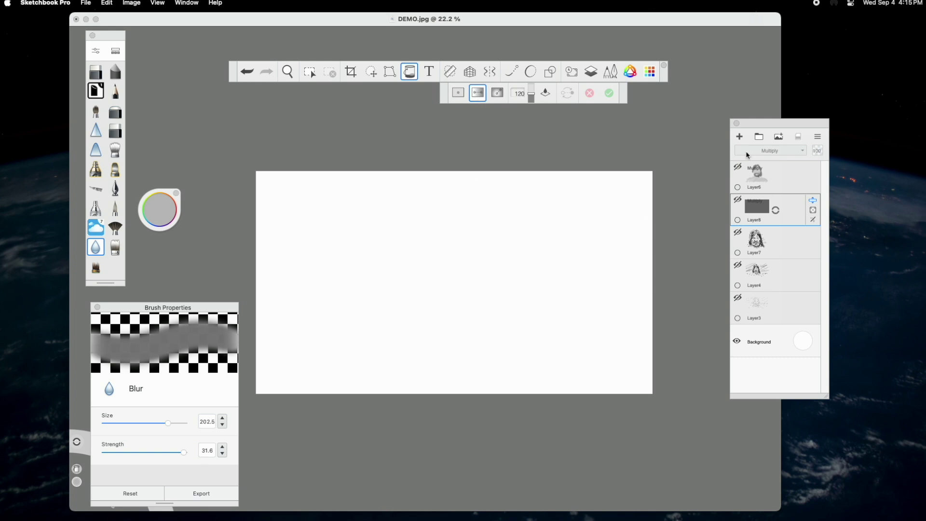
Add Layer9 and fill it with a top-to-bottom gradient
click(740, 137)
click(409, 71)
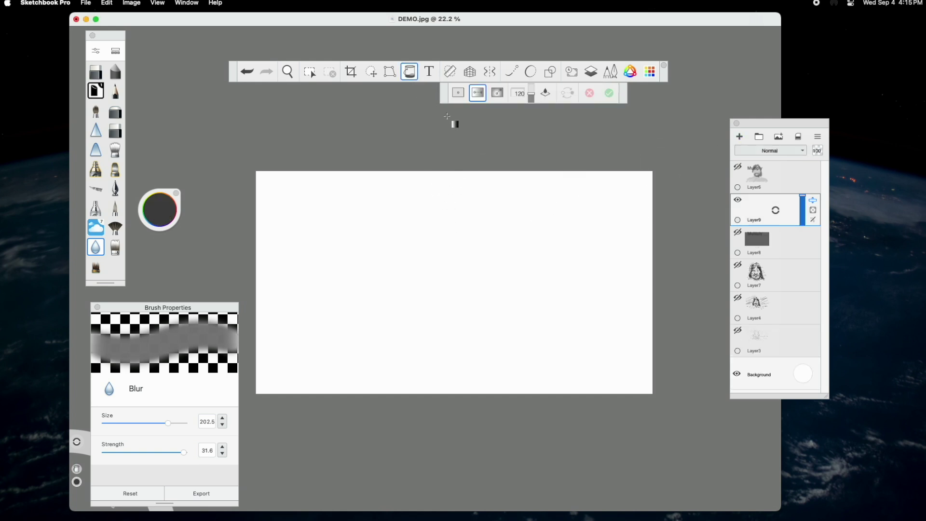
drag(458, 182, 461, 380)
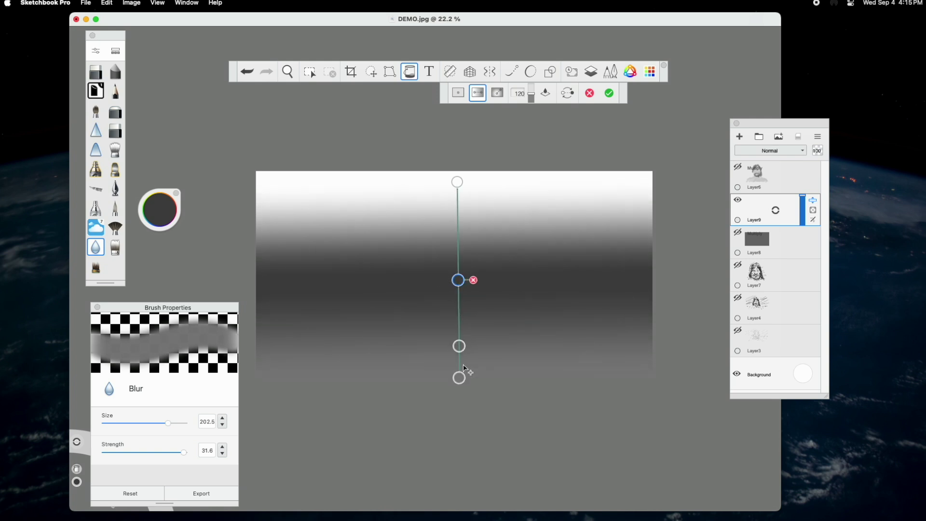
Set the gradient's bottom stop to dark grey and its midpoint to a lighter grey
click(460, 378)
click(163, 212)
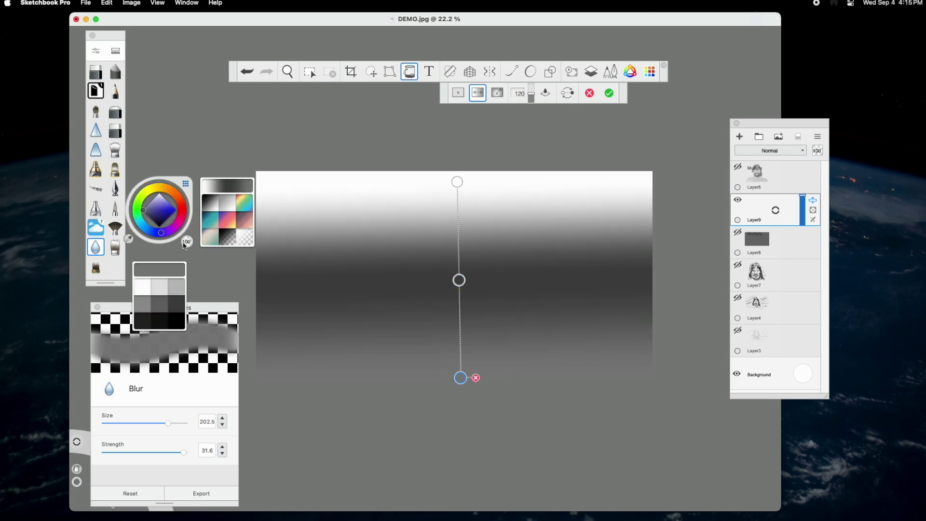
click(142, 326)
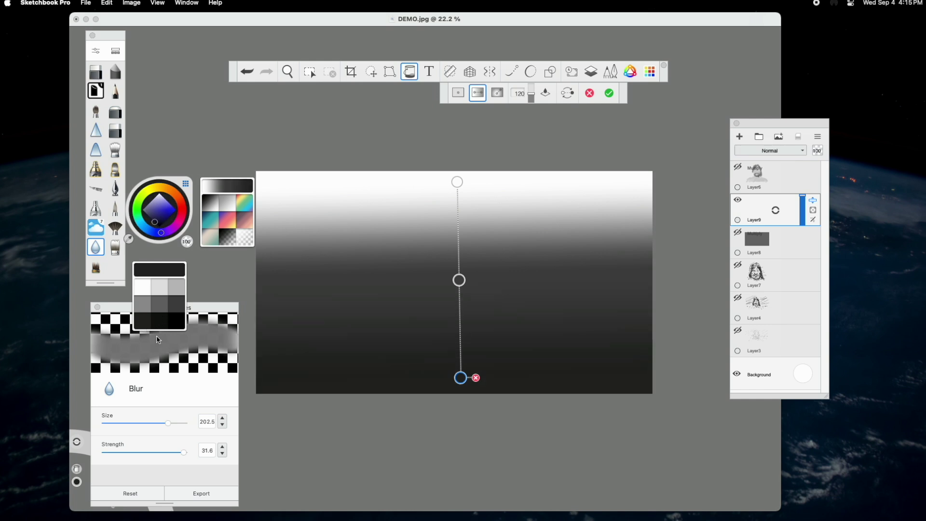
click(460, 281)
click(174, 224)
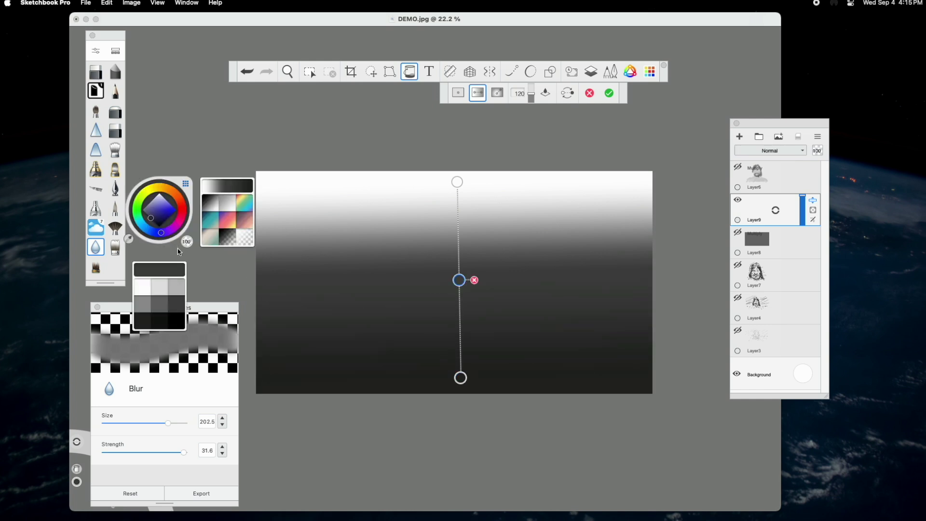
click(143, 312)
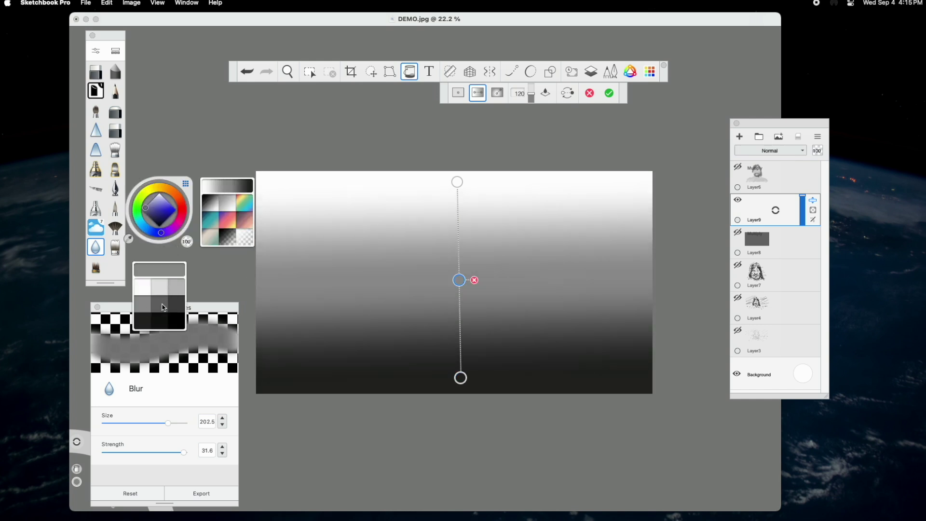
Add a blue-purple gradient stop partway up, then remove it again
click(459, 234)
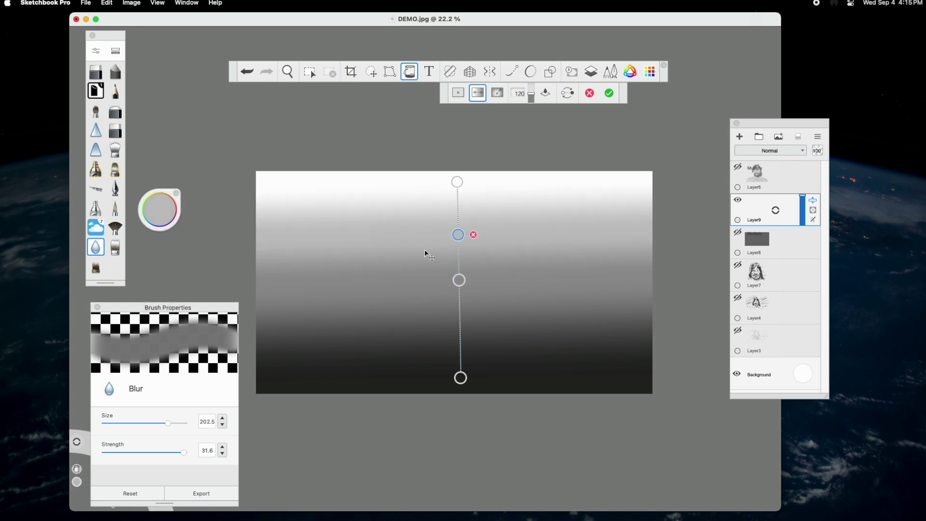
click(160, 221)
click(166, 203)
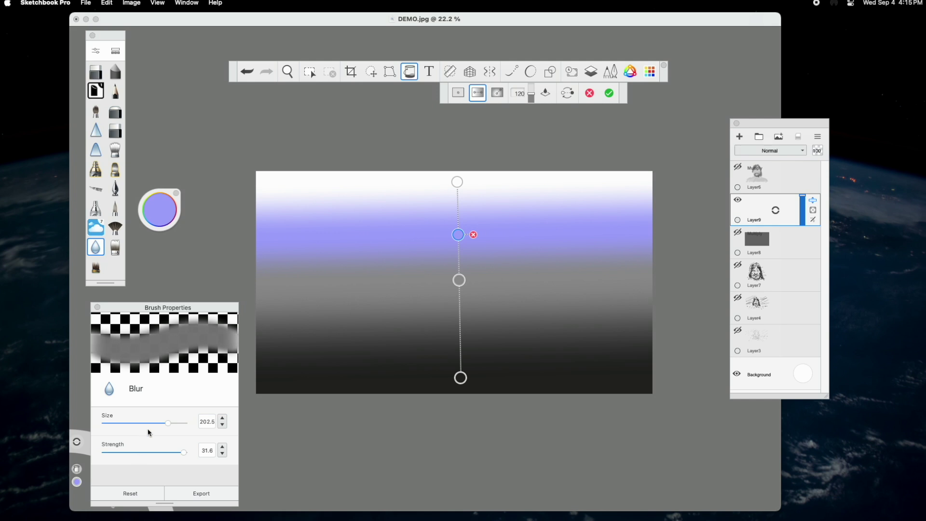
click(475, 235)
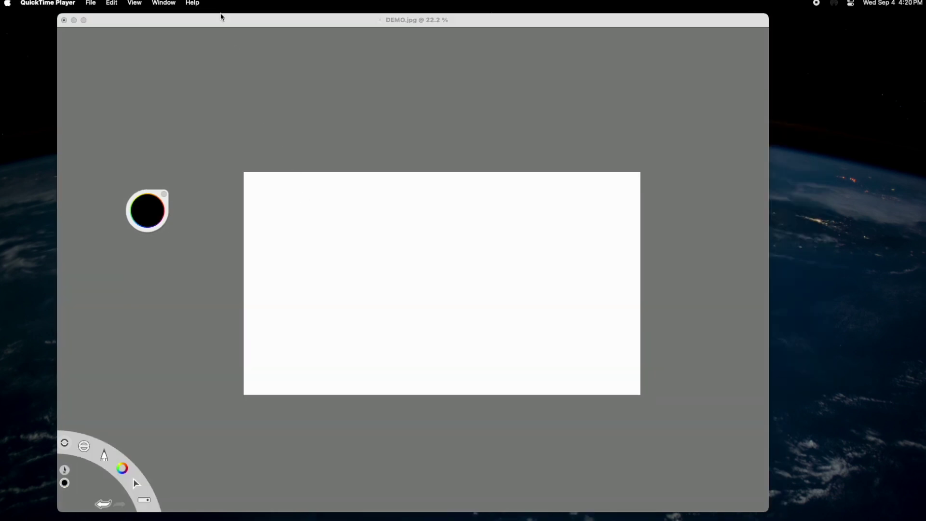
click(222, 18)
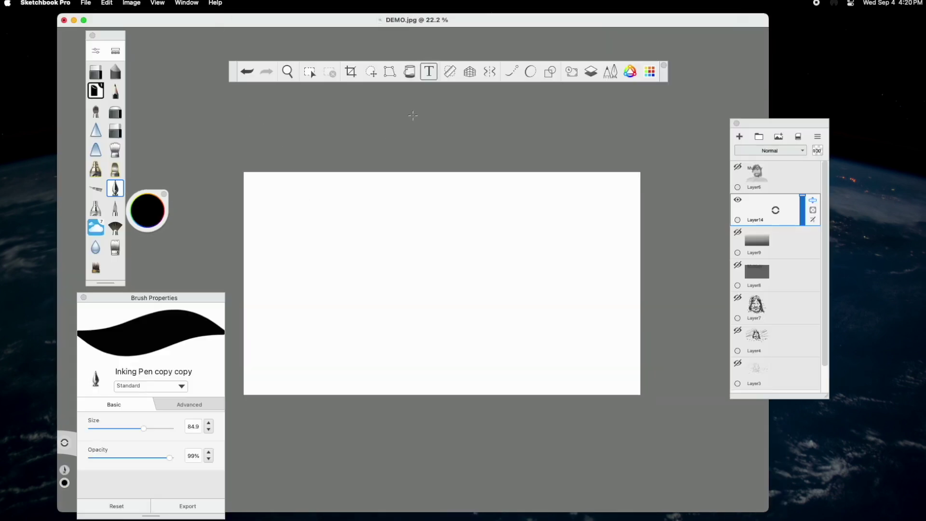
Start a text layer and type HELLO in the Cambay Devanagari font
click(469, 174)
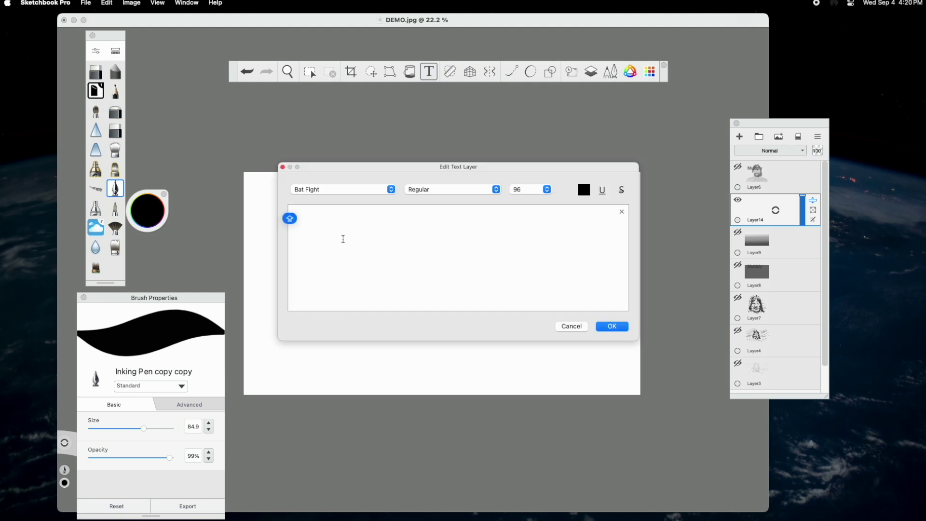
click(360, 193)
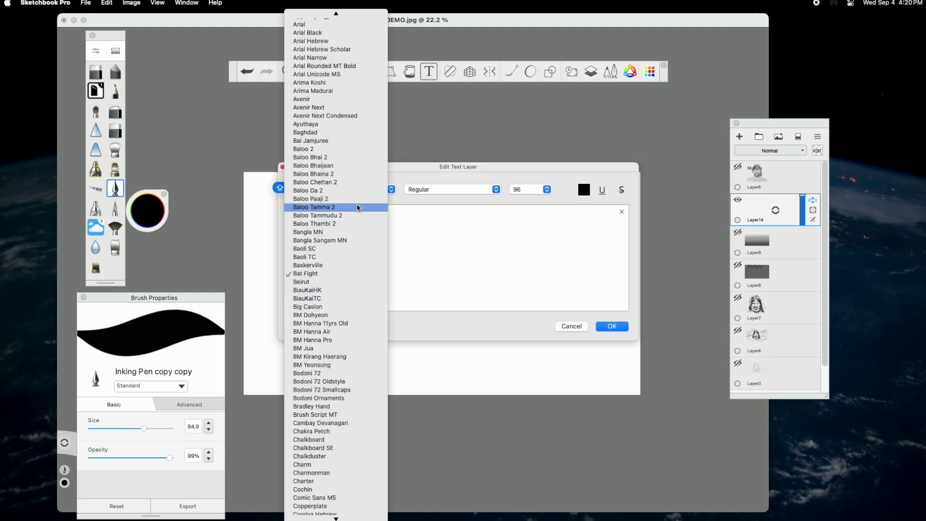
click(345, 436)
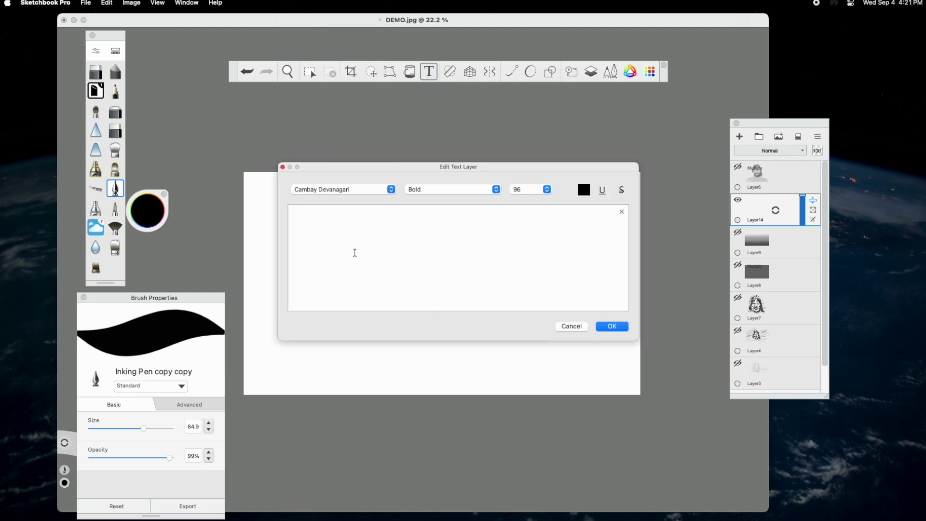
text(HELLO)
key(Caps_Lock)
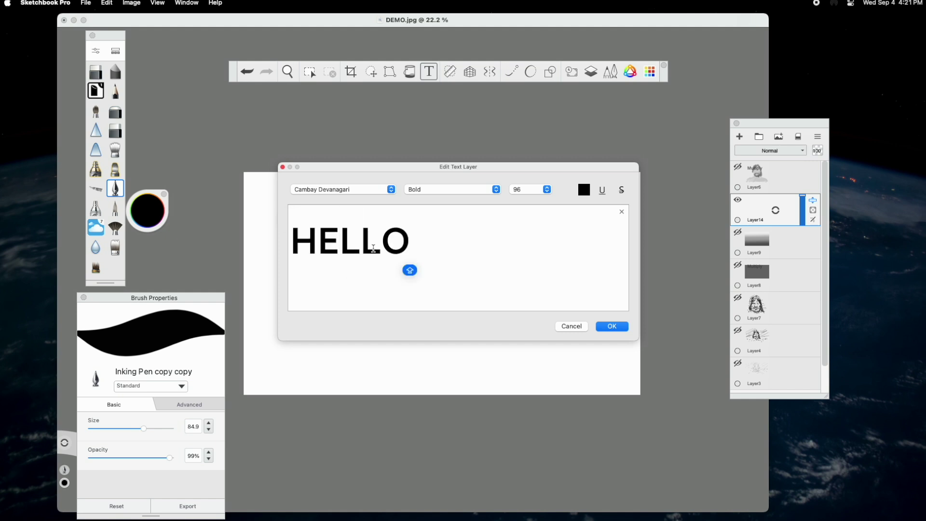
Set HELLO to size 96 and change its font to Charter
drag(402, 223, 286, 241)
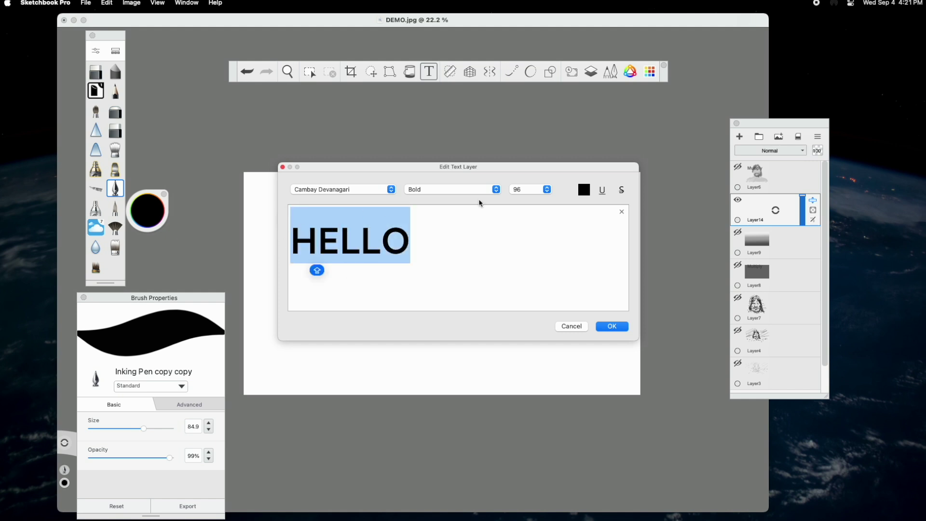
click(531, 194)
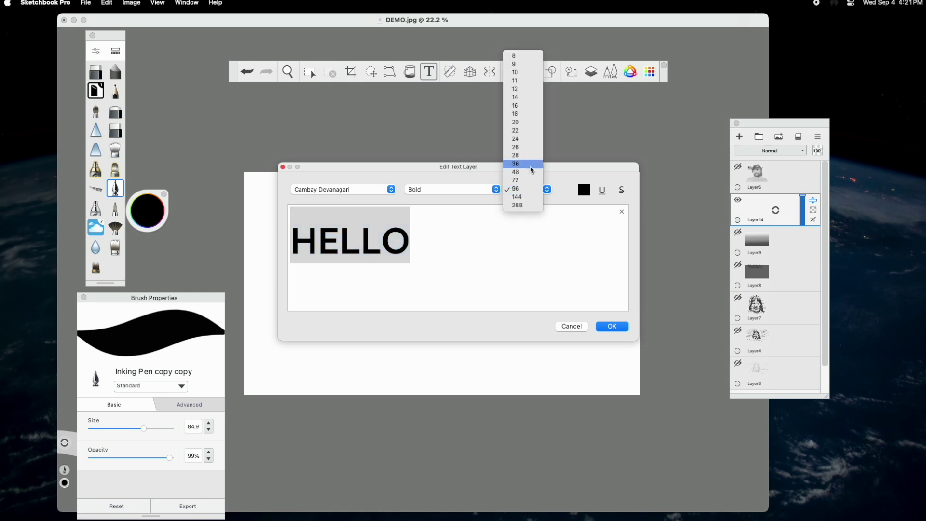
click(536, 165)
click(537, 185)
click(535, 214)
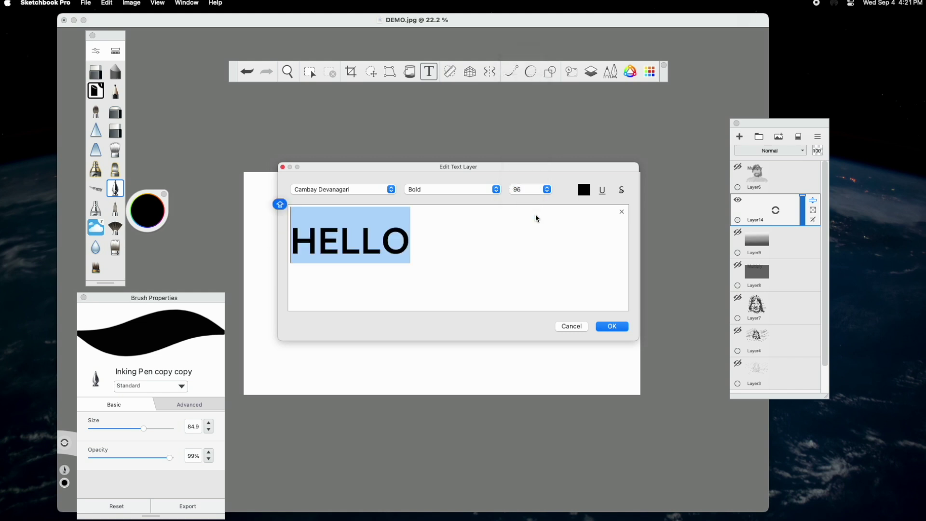
click(375, 192)
scroll(350, 23, up, 1)
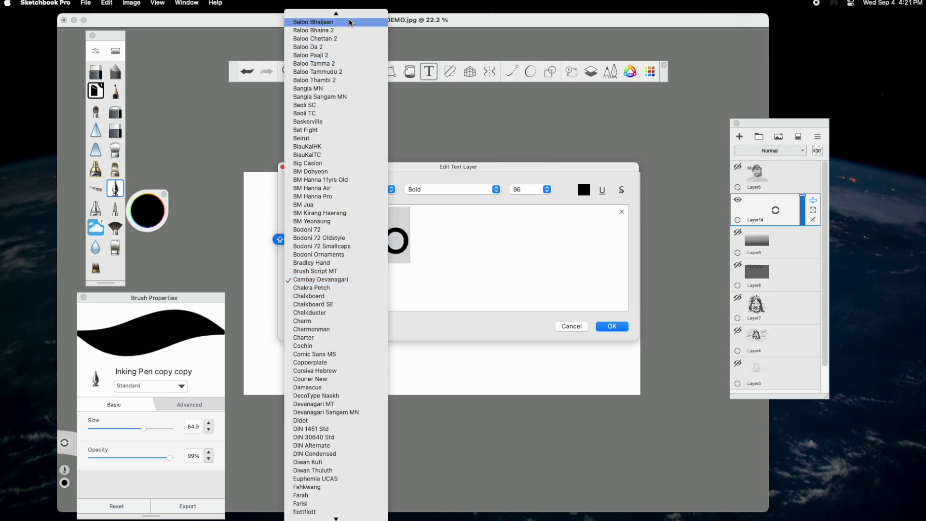
click(340, 337)
key(Caps_Lock)
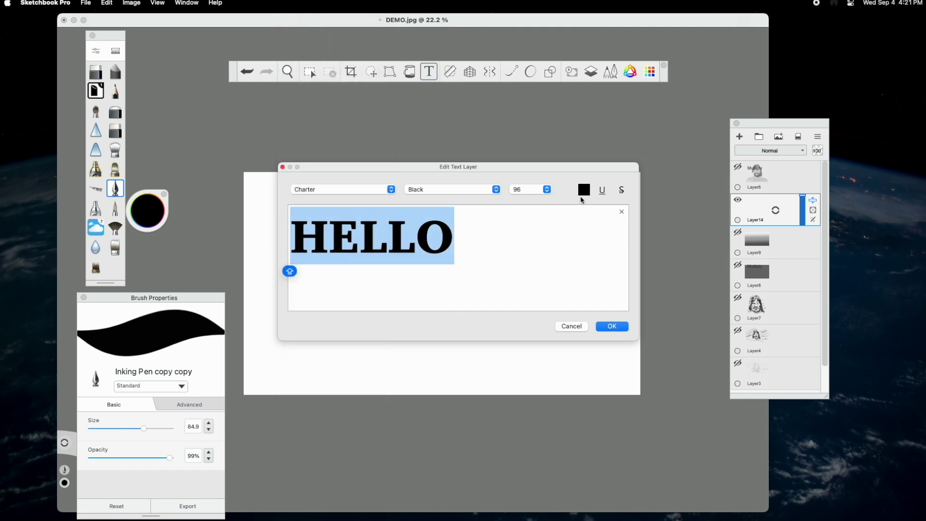
Colour the HELLO text red, place it, and enlarge it on the canvas
click(487, 251)
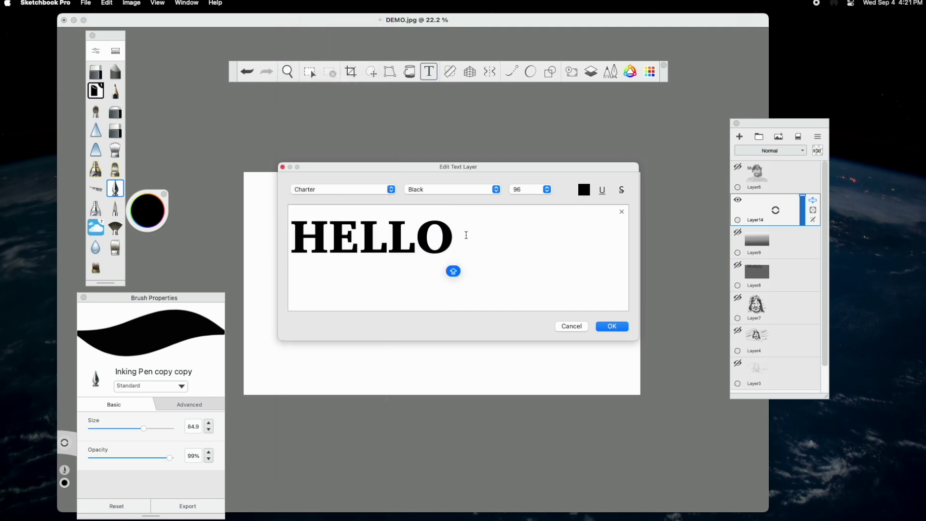
drag(465, 235, 281, 251)
click(583, 190)
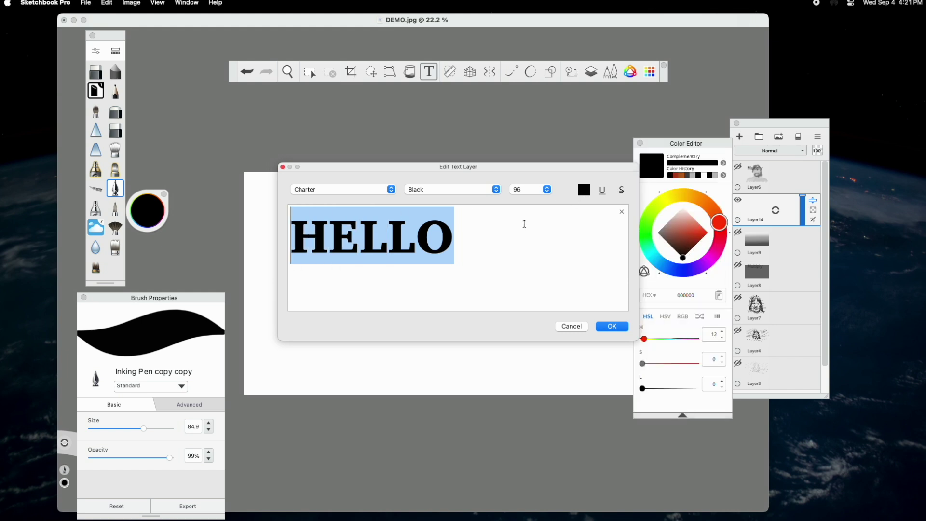
click(699, 234)
click(611, 327)
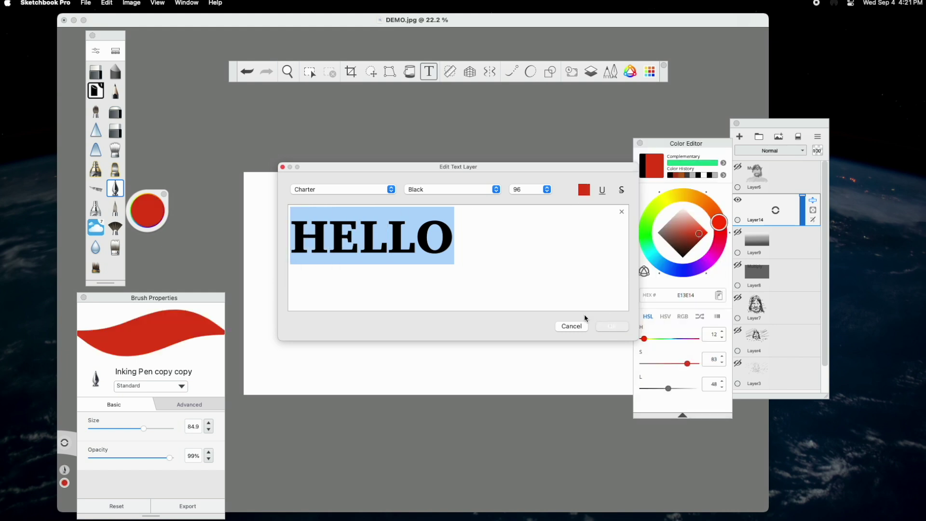
drag(583, 317, 502, 331)
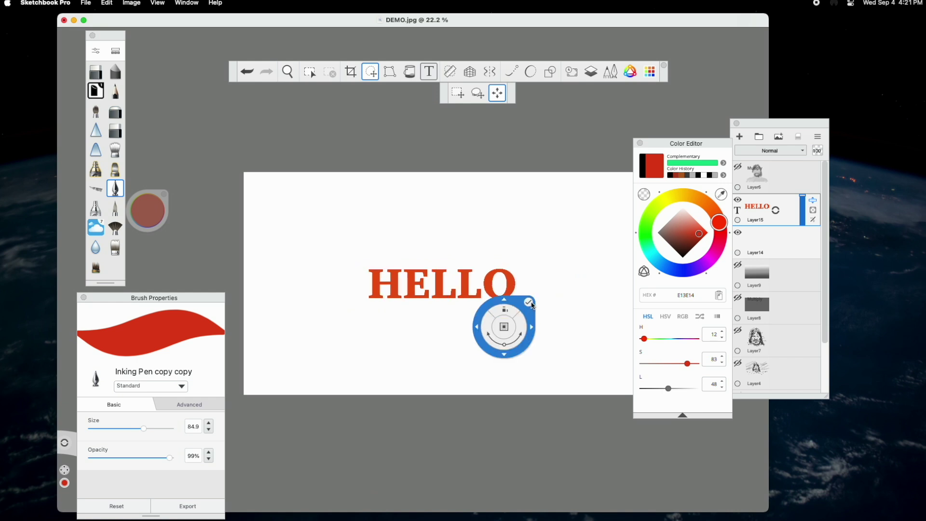
Finish the HELLO transform, close the Color Editor, and delete text Layer15
key(Return)
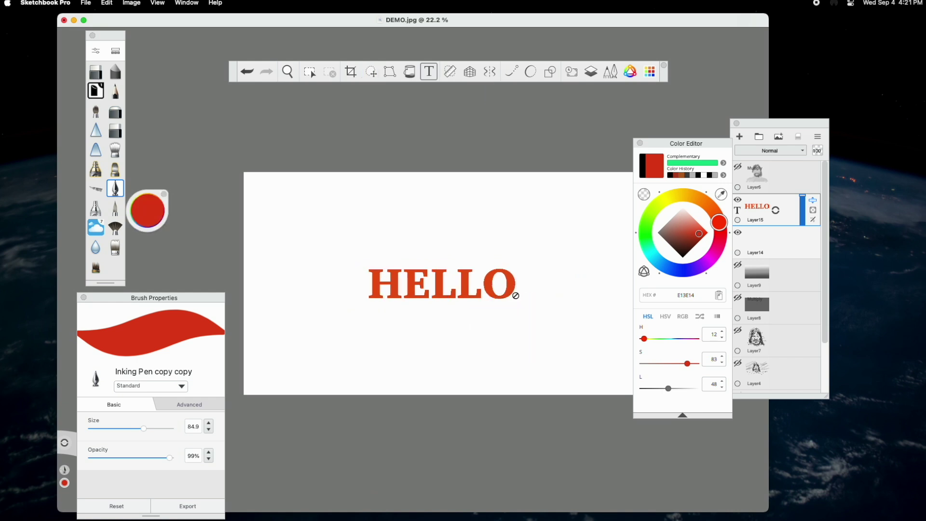
click(640, 144)
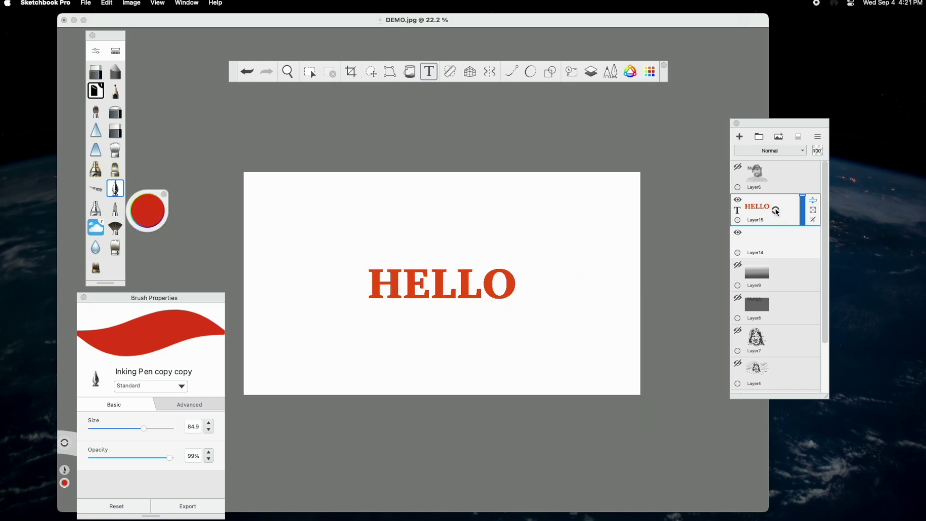
drag(777, 213, 778, 197)
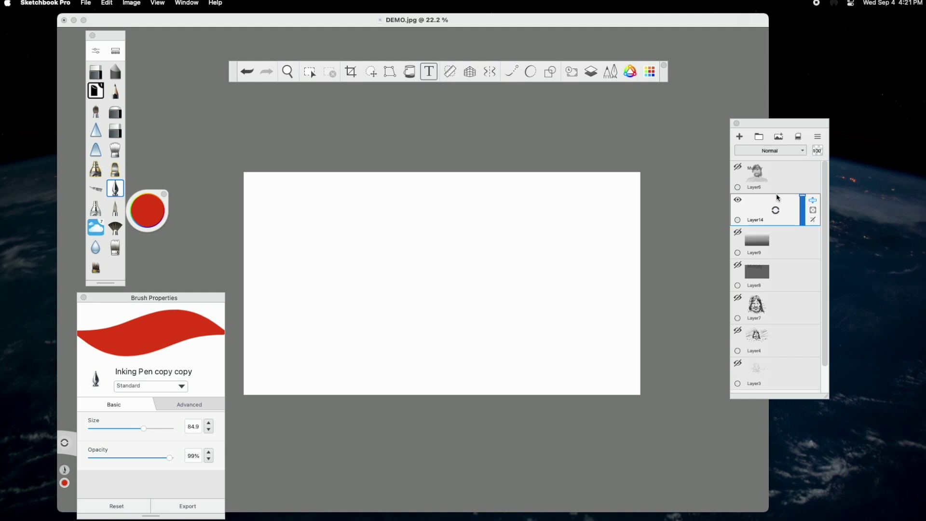
click(150, 220)
Pick black ink, place the ruler guide at a 2° tilt, and thin the brush to 15.1
click(169, 322)
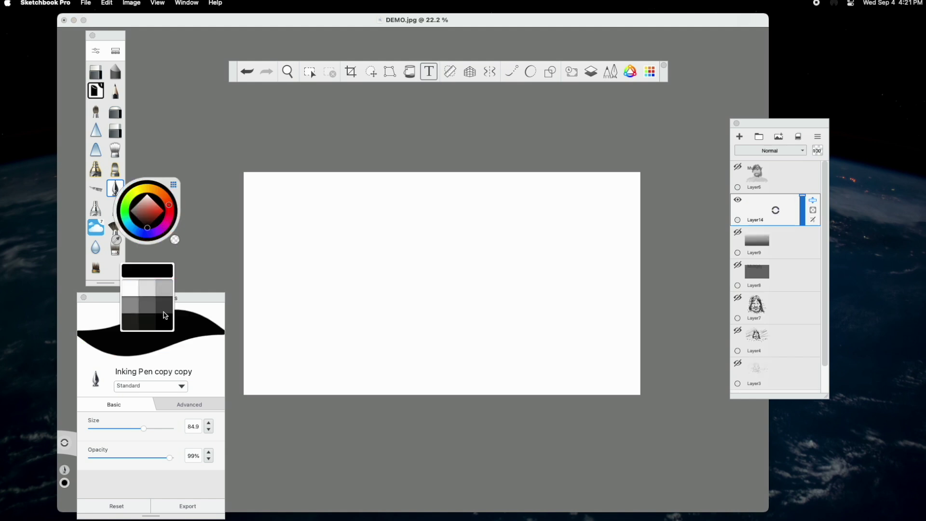
click(450, 71)
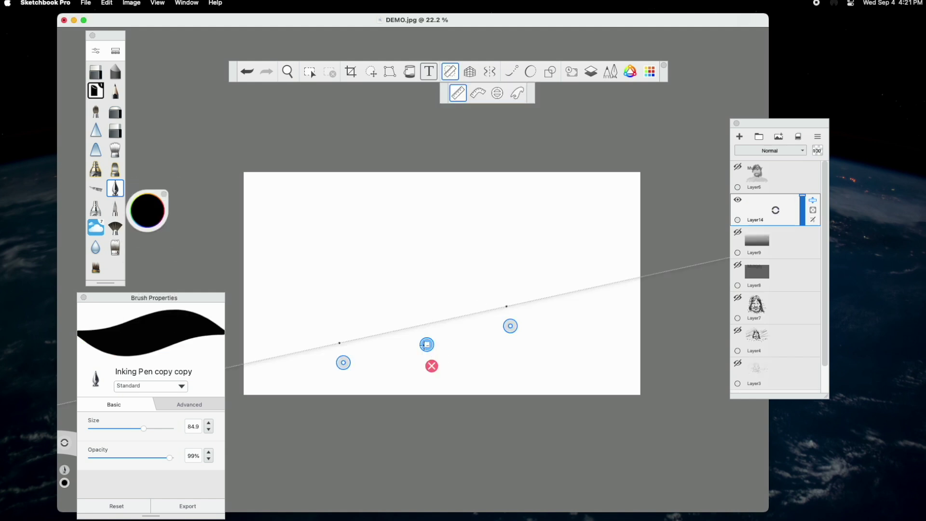
drag(427, 345, 459, 277)
mouse_move(544, 264)
mouse_down()
mouse_move(548, 298)
mouse_move(547, 241)
mouse_move(501, 360)
mouse_move(544, 270)
mouse_move(541, 296)
mouse_move(612, 283)
mouse_move(517, 302)
mouse_move(523, 296)
mouse_move(517, 311)
mouse_up()
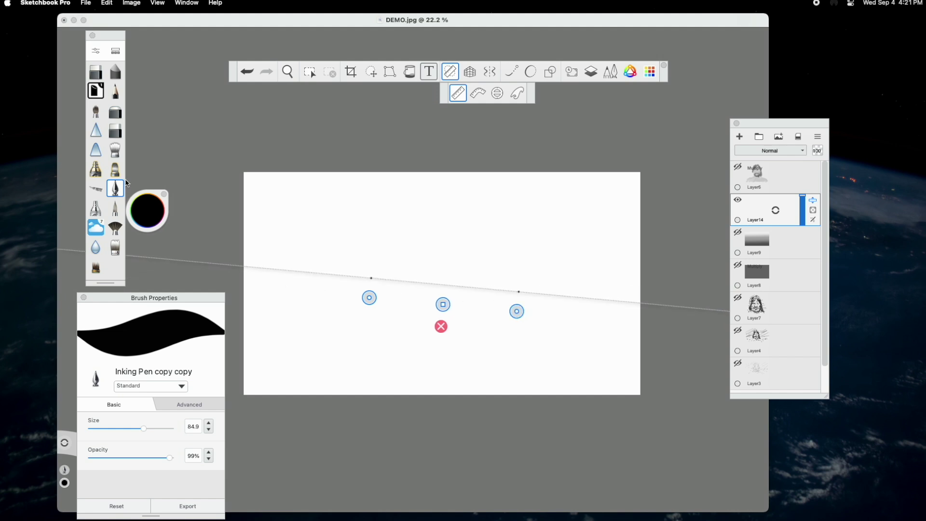
drag(126, 429, 103, 428)
Rule three near-horizontal straight ink lines, moving the ruler up between each
drag(262, 269, 610, 299)
drag(443, 304, 447, 279)
drag(251, 240, 621, 274)
drag(447, 279, 456, 233)
drag(313, 200, 607, 226)
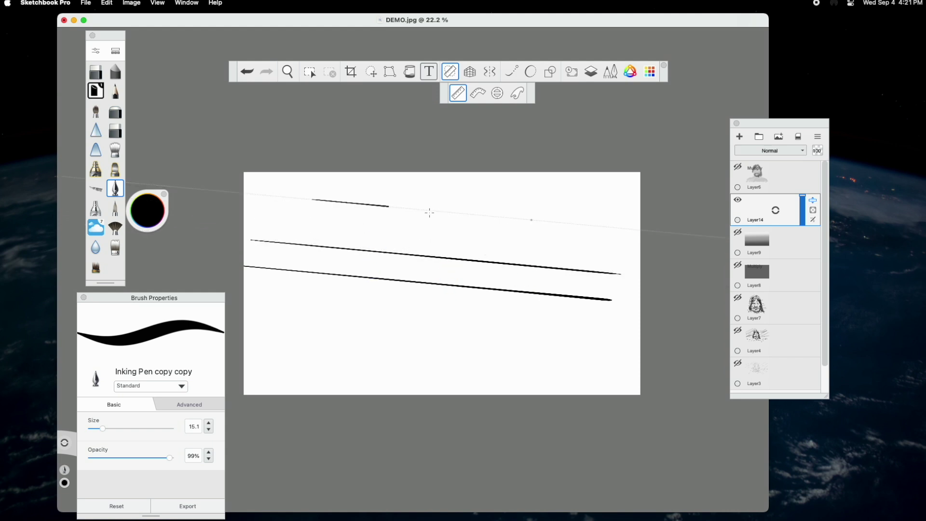
Turn the ruler vertical, rule three vertical lines, then put the ruler away and hide Layer14
mouse_move(530, 239)
mouse_down()
mouse_move(511, 292)
mouse_move(385, 392)
mouse_move(384, 180)
mouse_up()
drag(366, 290, 450, 289)
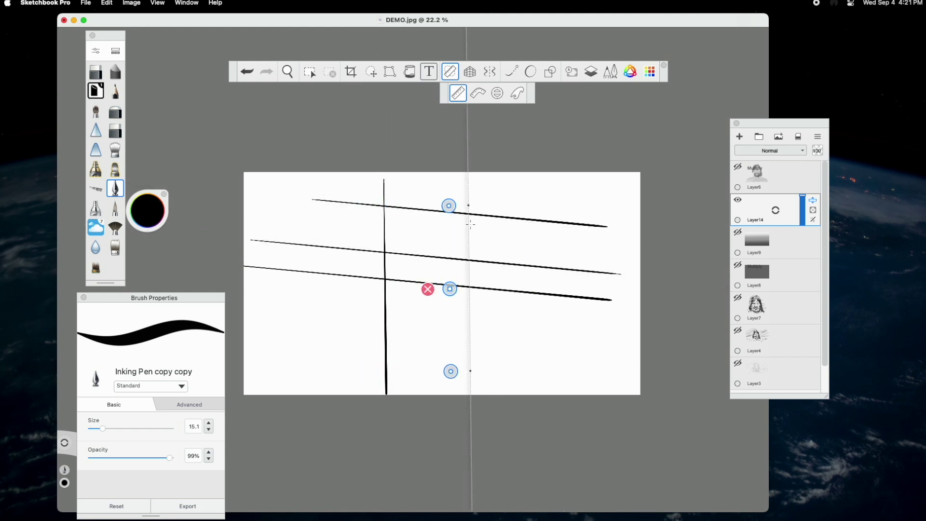
drag(450, 393, 450, 199)
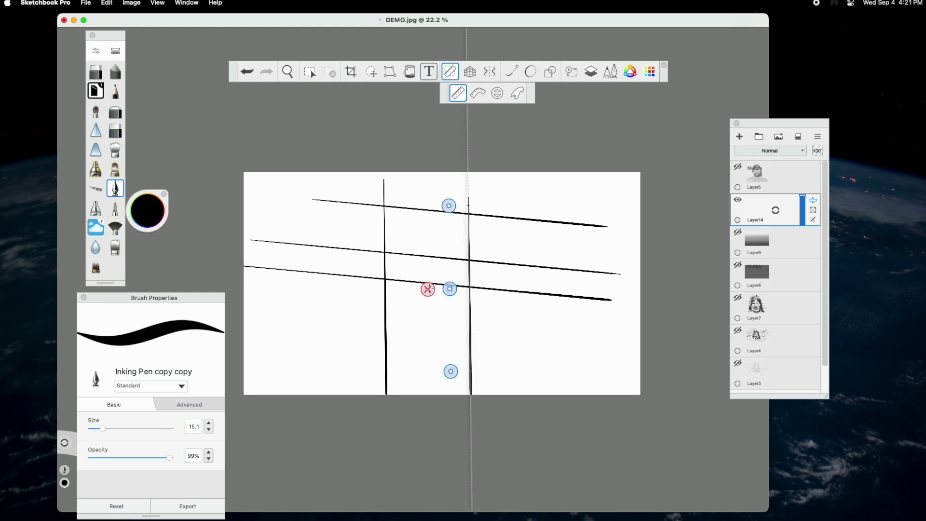
drag(450, 289, 522, 276)
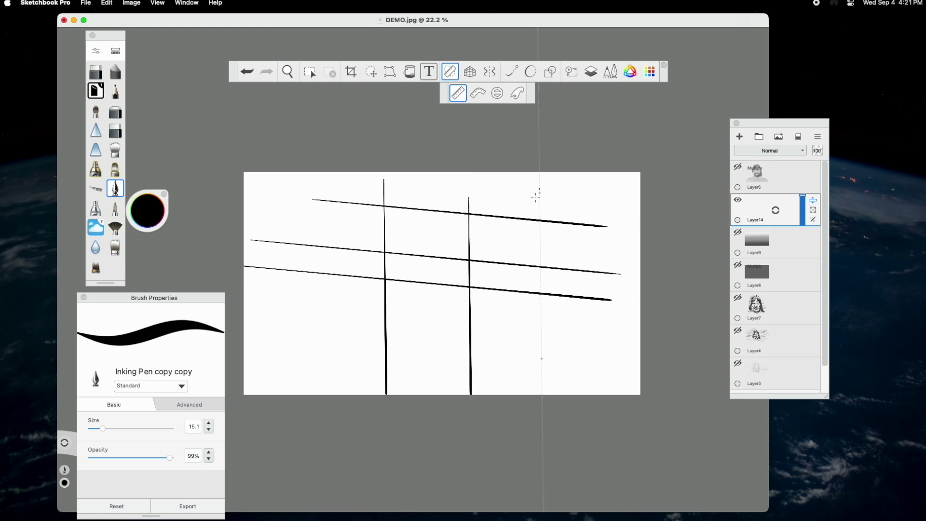
drag(540, 191, 542, 373)
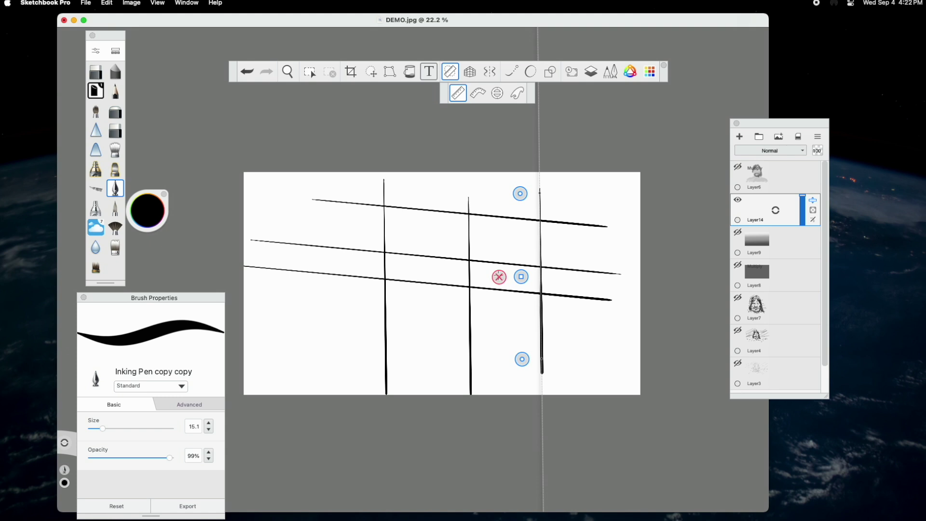
key(r)
click(738, 200)
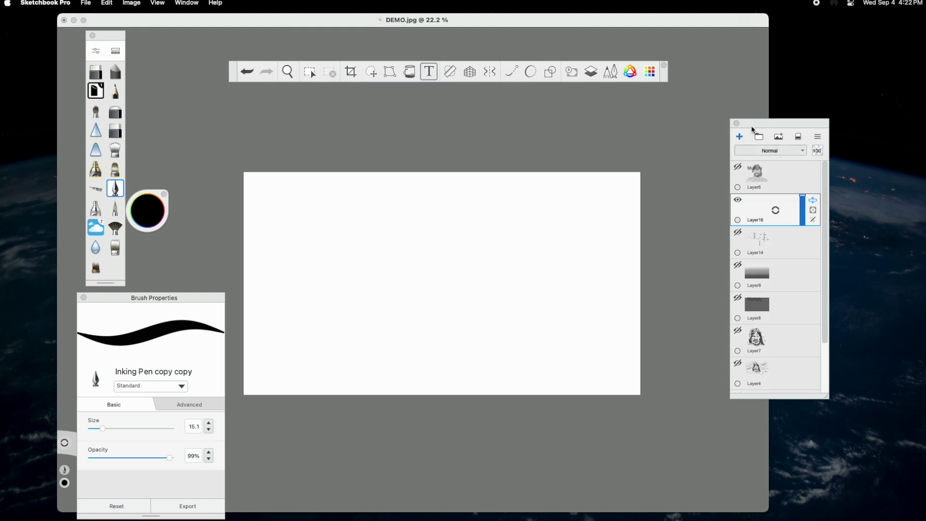
Add a new layer and turn on Symmetry X mirroring
click(740, 137)
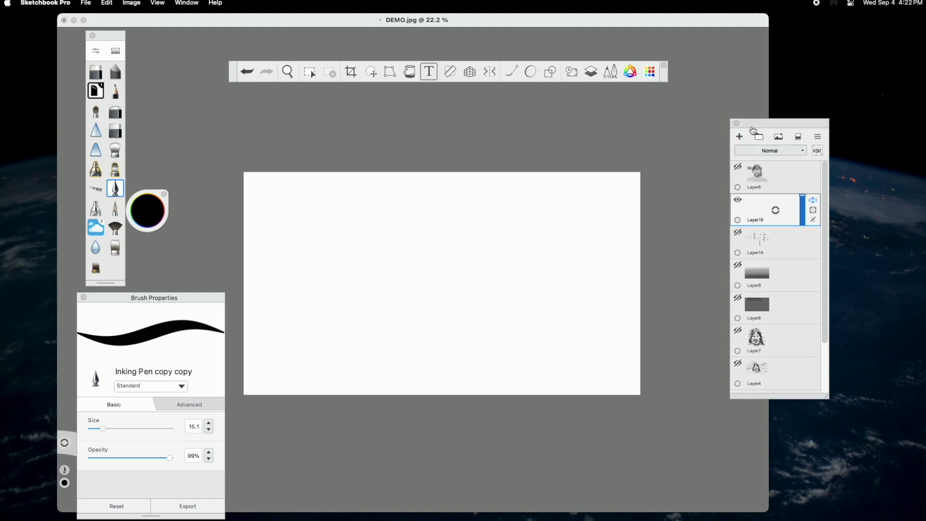
click(489, 71)
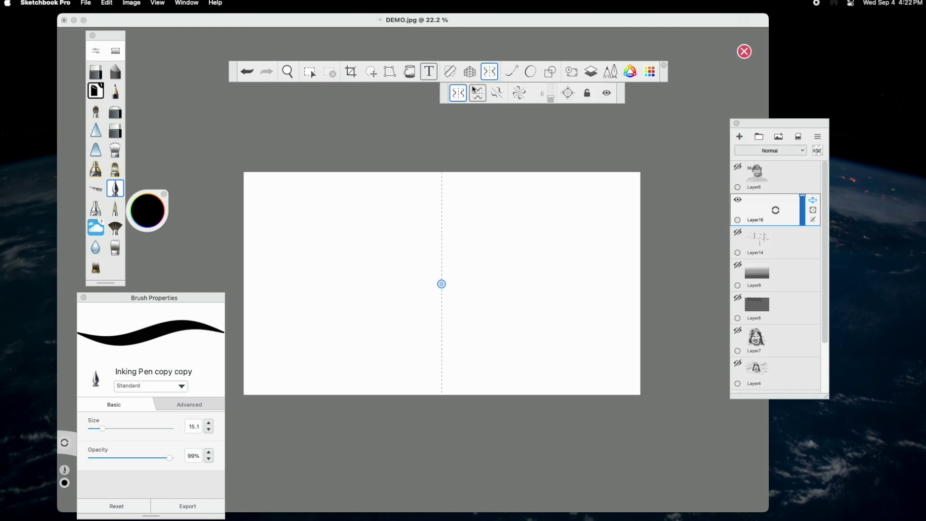
click(474, 90)
Draw mirrored mountain ridges, shoreline, horizon and sky strokes, then turn symmetry off
mouse_move(245, 293)
mouse_down()
mouse_move(345, 274)
mouse_move(417, 283)
mouse_up()
mouse_move(245, 249)
mouse_down()
mouse_move(297, 243)
mouse_move(441, 278)
mouse_up()
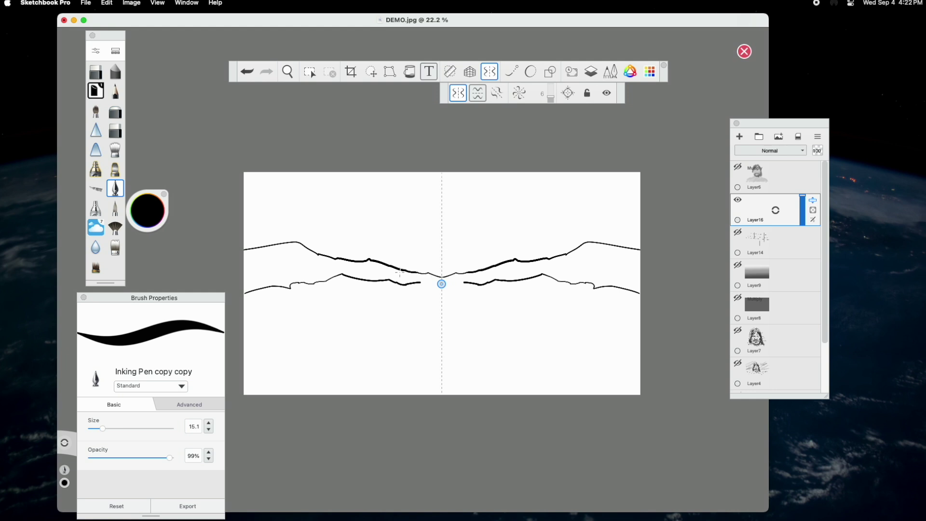
mouse_move(328, 258)
mouse_down()
mouse_move(361, 248)
mouse_move(425, 263)
mouse_up()
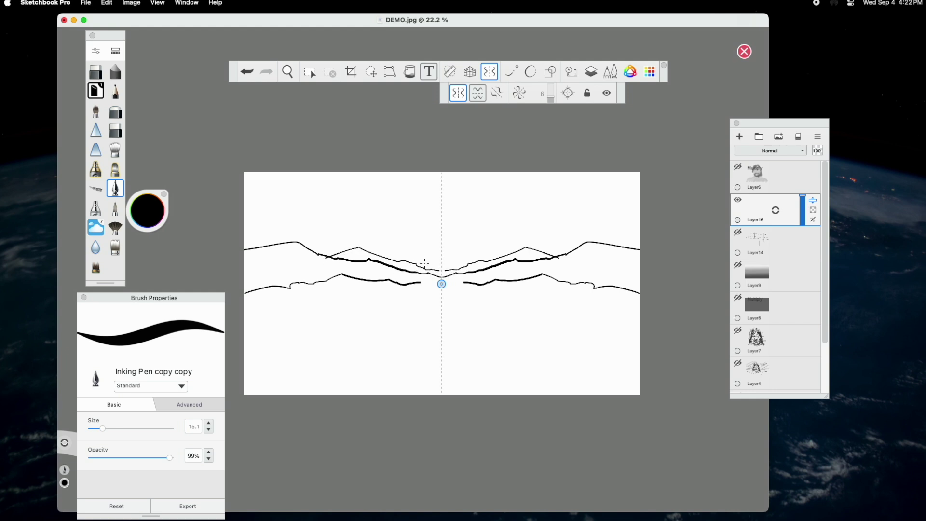
mouse_move(246, 305)
mouse_down()
mouse_move(382, 309)
mouse_move(347, 348)
mouse_move(391, 355)
mouse_move(384, 371)
mouse_move(324, 386)
mouse_up()
drag(382, 309, 442, 312)
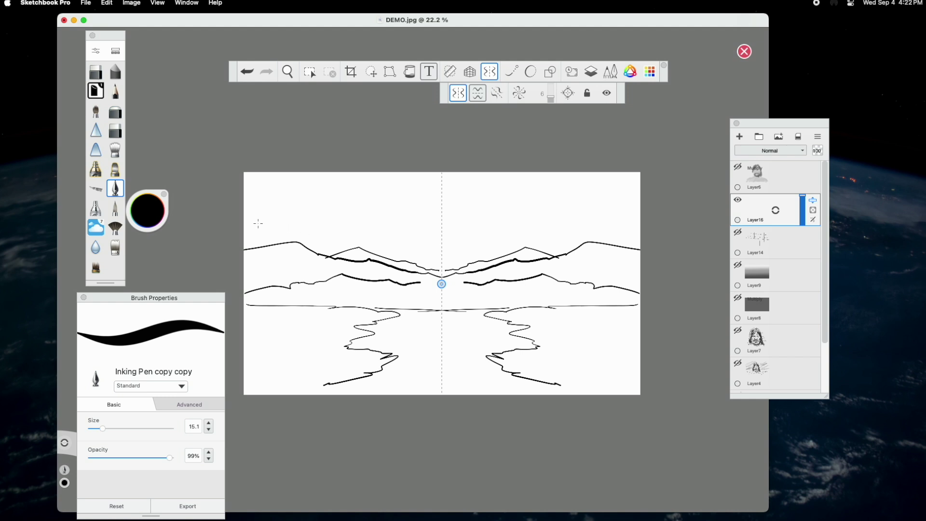
mouse_move(255, 227)
mouse_down()
mouse_move(362, 200)
mouse_move(294, 230)
mouse_up()
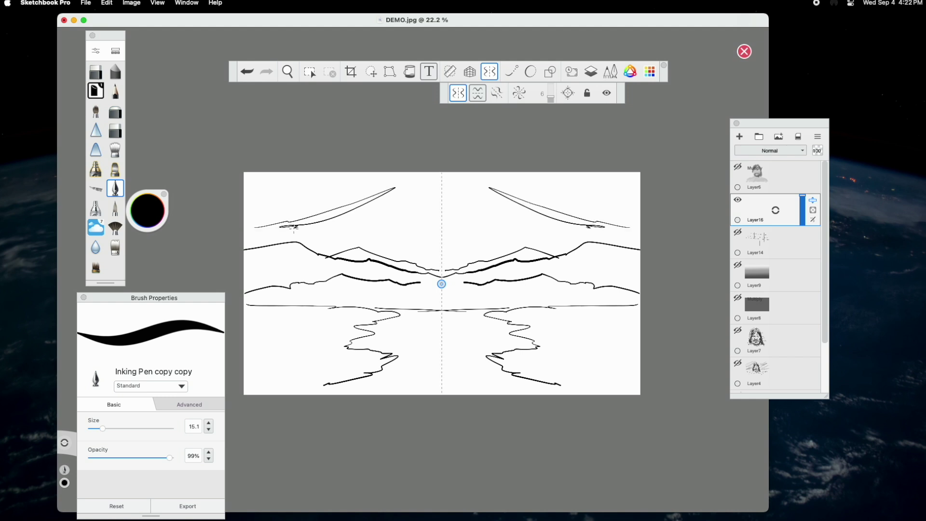
click(487, 71)
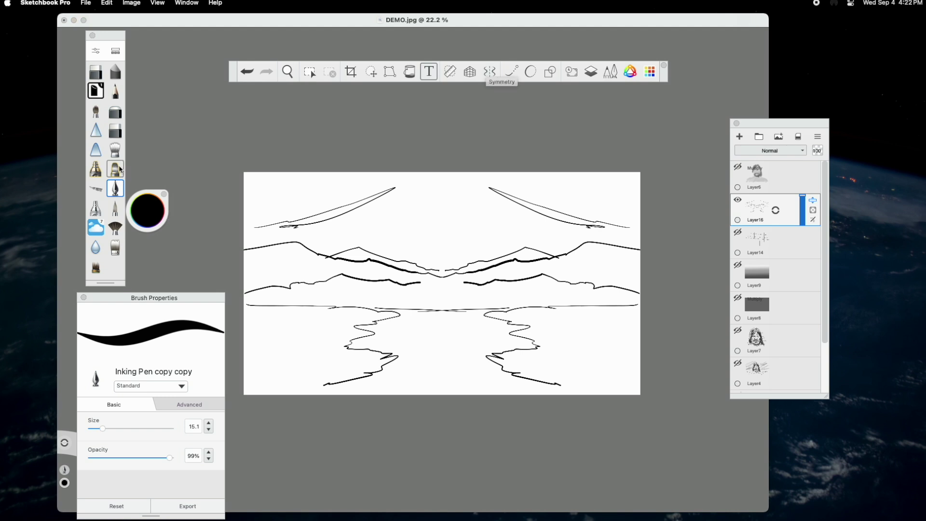
Erase the right mirrored sky stroke and draw diagonal sky streaks with the Inking Pen
click(114, 130)
mouse_move(539, 212)
mouse_down()
mouse_move(610, 226)
mouse_move(510, 203)
mouse_up()
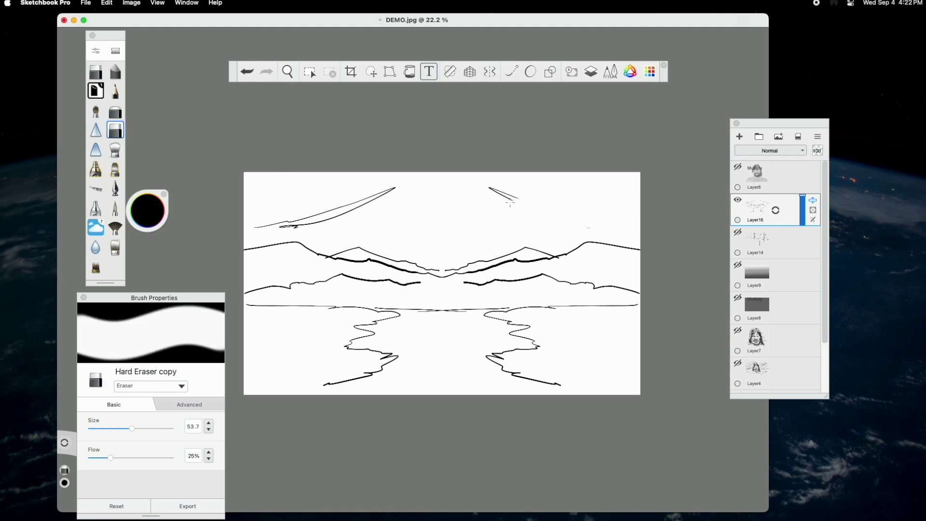
click(115, 188)
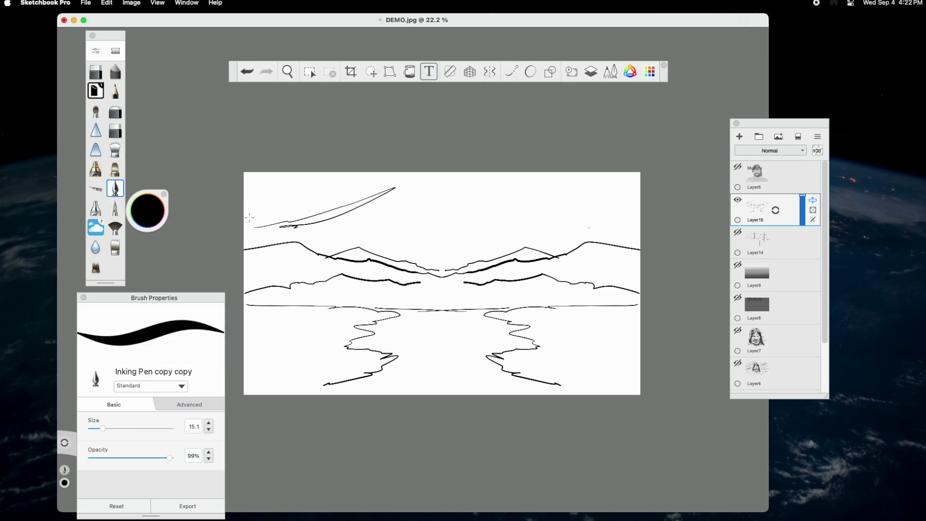
mouse_move(244, 216)
mouse_down()
mouse_move(391, 172)
mouse_move(367, 195)
mouse_up()
drag(330, 243, 555, 172)
drag(376, 244, 477, 207)
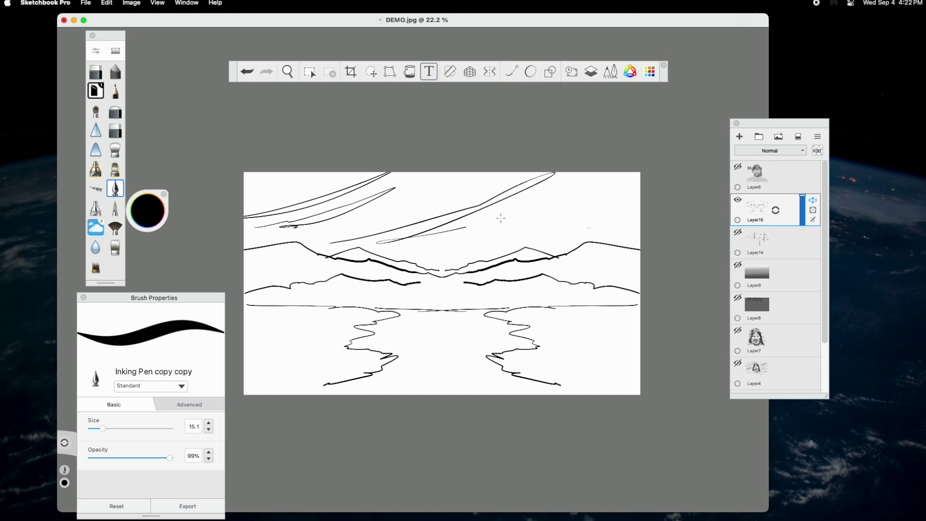
drag(467, 250, 631, 172)
mouse_move(542, 249)
mouse_down()
mouse_move(595, 218)
mouse_move(640, 239)
mouse_up()
Thicken the lower ridge, add thin lines beside the river, and hatch the left mountains
drag(426, 283, 467, 285)
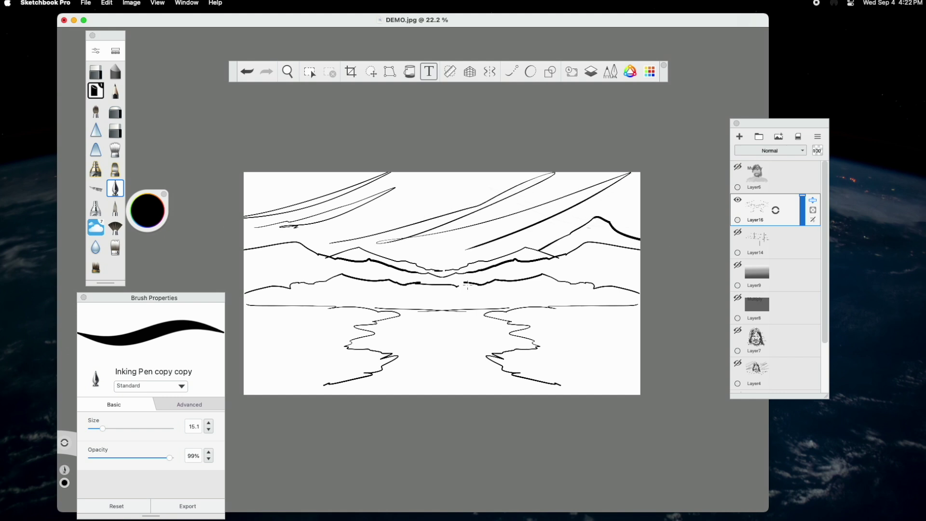
drag(516, 322, 642, 329)
drag(282, 333, 330, 331)
drag(285, 333, 349, 339)
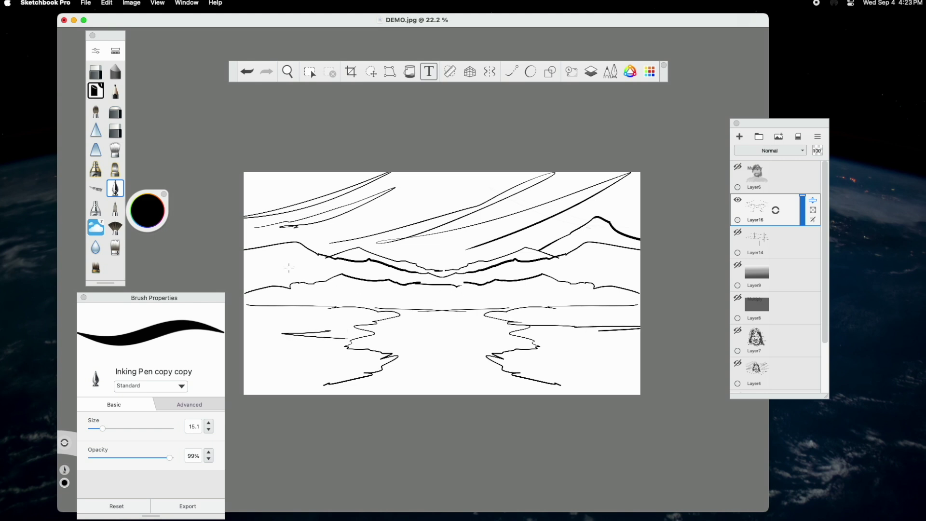
drag(243, 259, 282, 245)
drag(244, 265, 304, 248)
drag(243, 279, 312, 257)
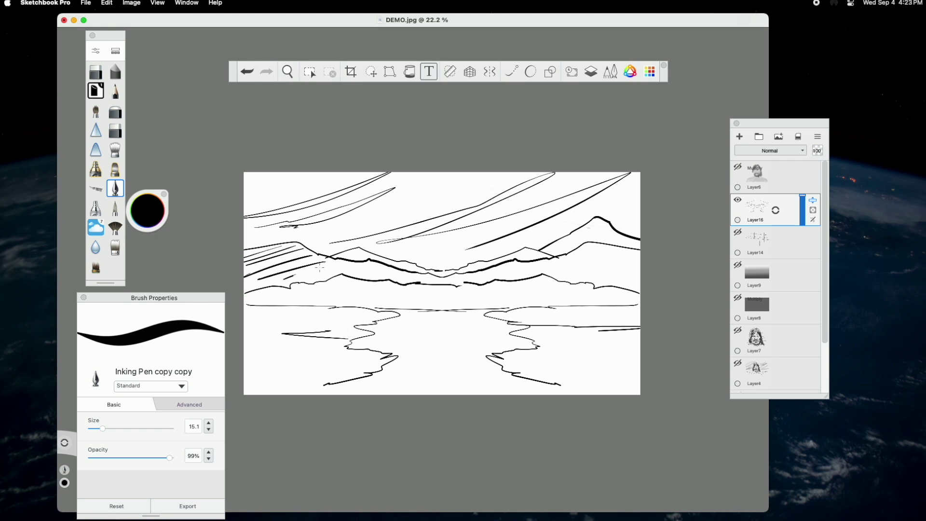
drag(320, 267, 451, 275)
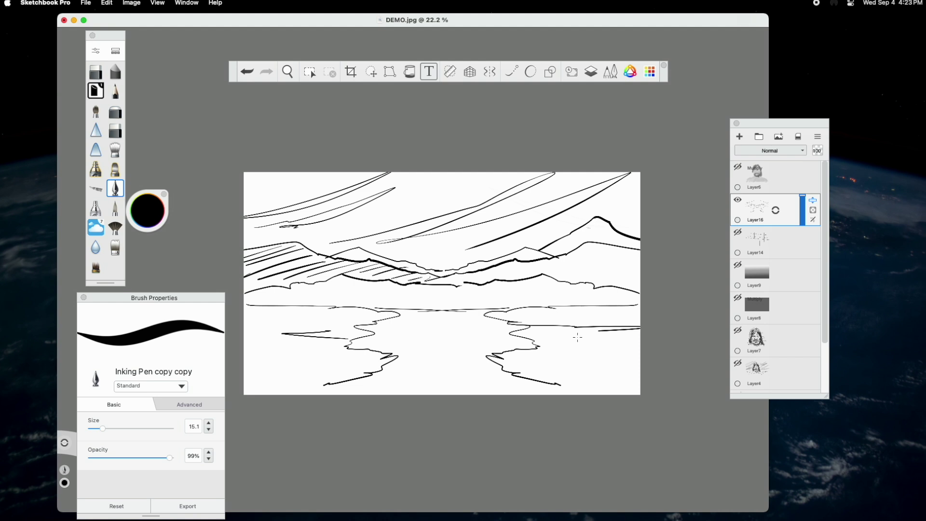
Add grass tufts on the right bank, hatch the water and right slope, and add birds
drag(551, 356, 555, 363)
drag(556, 355, 560, 364)
drag(569, 354, 566, 363)
mouse_move(519, 322)
mouse_down()
mouse_move(563, 314)
mouse_move(534, 326)
mouse_move(618, 307)
mouse_up()
drag(569, 326, 630, 306)
drag(573, 275, 631, 259)
mouse_move(579, 280)
mouse_down()
mouse_move(636, 265)
mouse_move(631, 271)
mouse_up()
drag(411, 196, 447, 199)
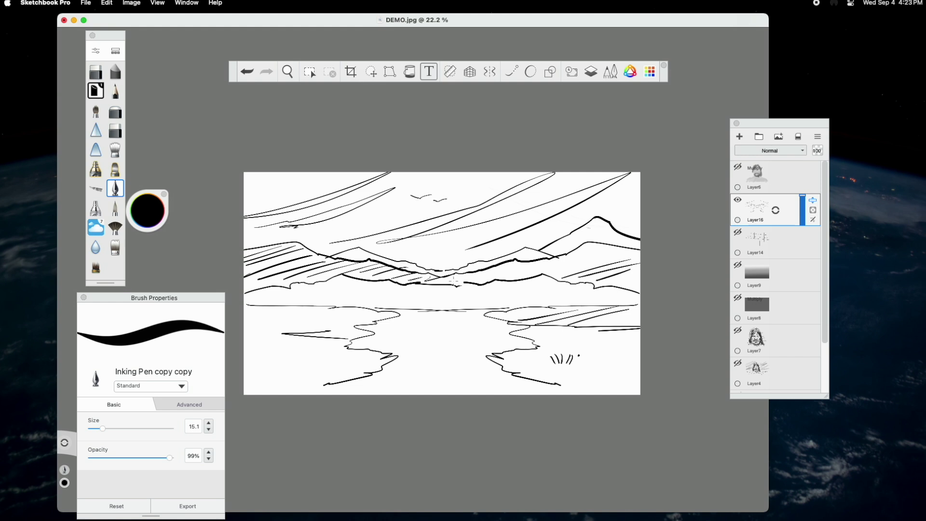
drag(453, 285, 561, 261)
Draw water ripples and shoreline strokes, then hide the landscape Layer16
mouse_move(405, 314)
mouse_down()
mouse_move(424, 338)
mouse_move(386, 342)
mouse_move(474, 343)
mouse_up()
mouse_move(412, 352)
mouse_down()
mouse_move(460, 355)
mouse_move(487, 374)
mouse_up()
drag(545, 380, 627, 393)
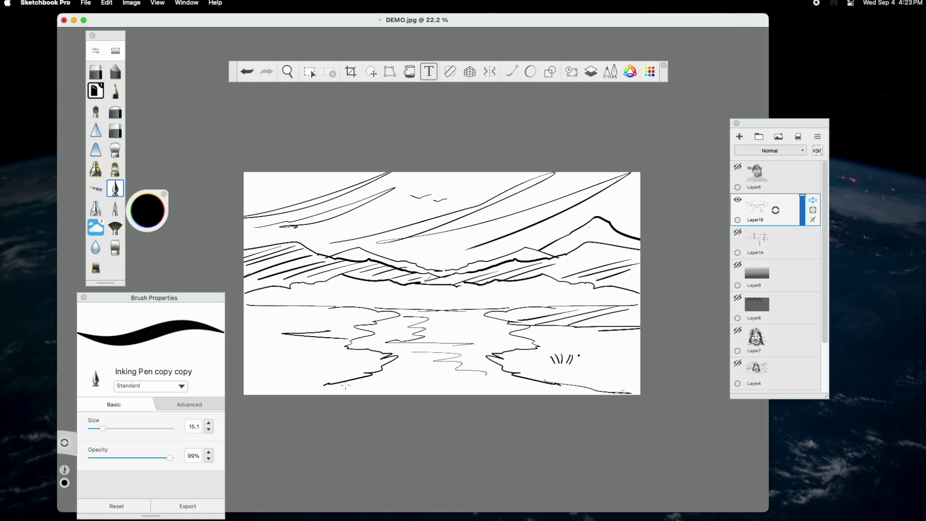
drag(330, 388, 299, 392)
drag(437, 328, 477, 328)
drag(384, 379, 497, 380)
drag(408, 386, 485, 386)
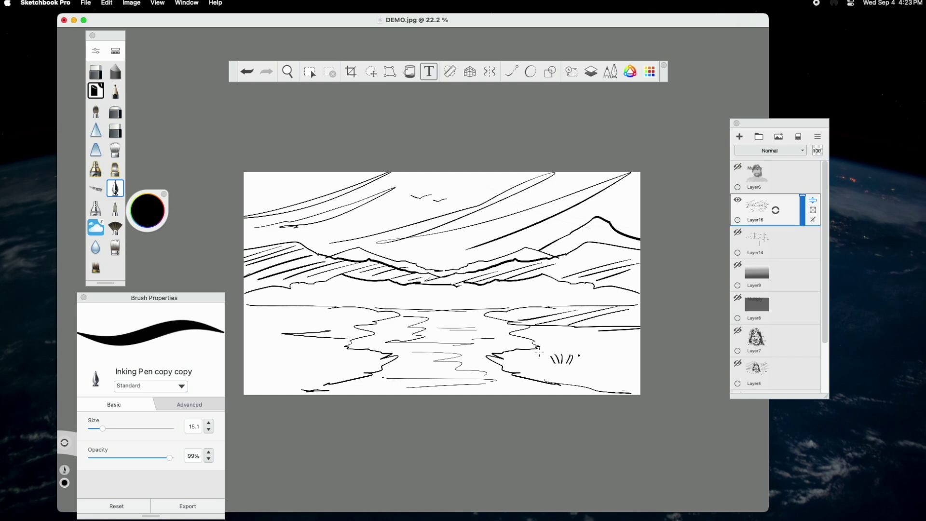
click(738, 199)
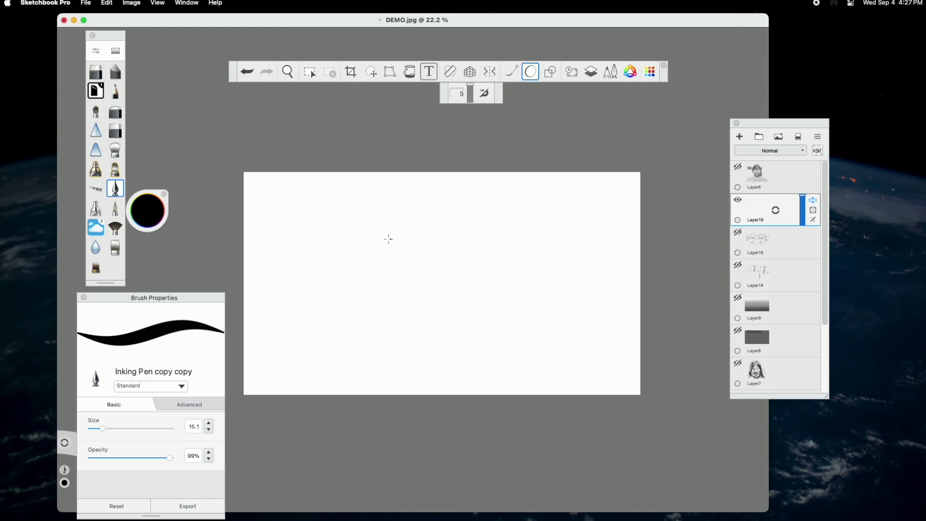
Draw an ellipse, a circle and six parallel diagonal lines, then hide Layer19
mouse_move(389, 239)
mouse_down()
mouse_move(310, 245)
mouse_move(285, 258)
mouse_move(281, 275)
mouse_move(292, 293)
mouse_move(328, 300)
mouse_move(406, 293)
mouse_move(416, 272)
mouse_move(408, 254)
mouse_move(388, 239)
mouse_up()
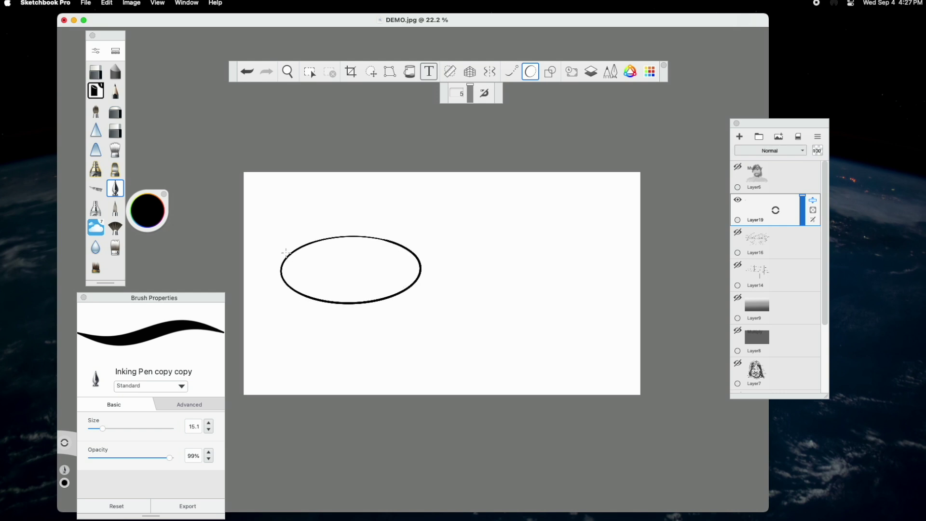
mouse_move(454, 216)
mouse_down()
mouse_move(441, 242)
mouse_move(452, 271)
mouse_move(490, 280)
mouse_move(517, 251)
mouse_move(507, 220)
mouse_move(479, 207)
mouse_move(454, 216)
mouse_up()
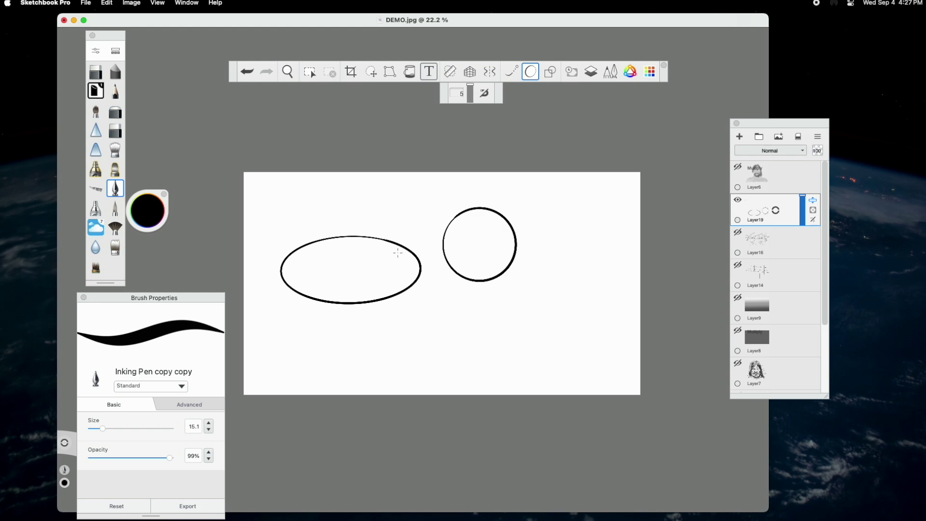
drag(420, 348, 628, 257)
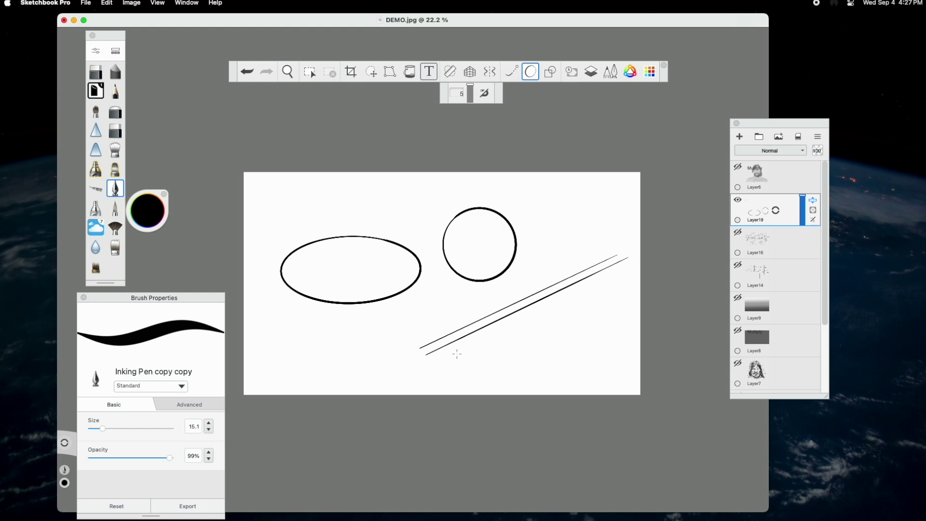
drag(419, 370, 628, 276)
mouse_move(452, 370)
mouse_down()
mouse_move(630, 279)
mouse_move(618, 296)
mouse_up()
drag(480, 375, 623, 298)
drag(515, 373, 630, 302)
drag(517, 382, 640, 305)
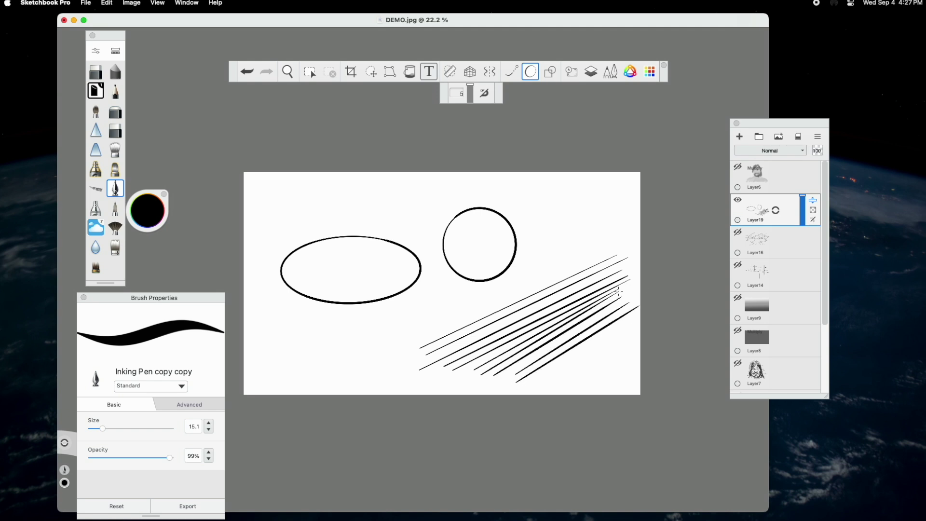
click(738, 200)
Draw a thick rectangle on a new layer with the Rectangle shape tool
click(550, 75)
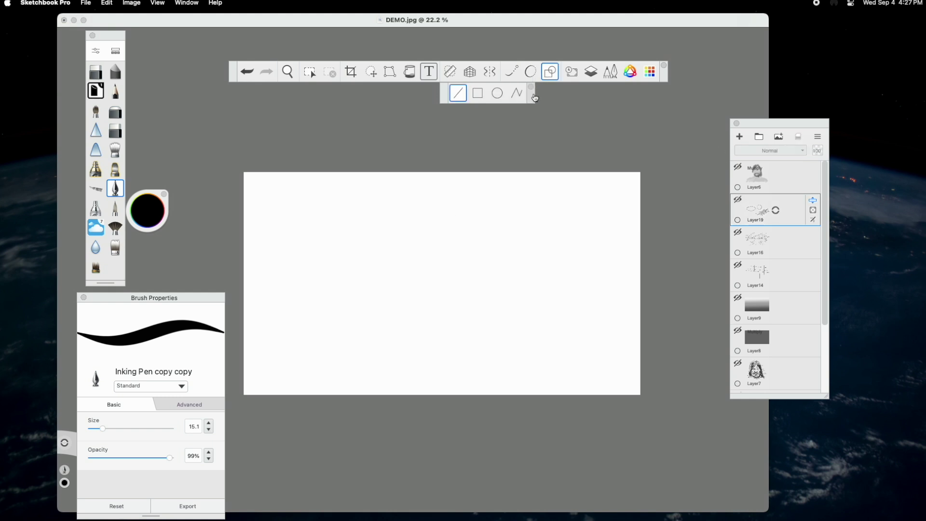
click(478, 95)
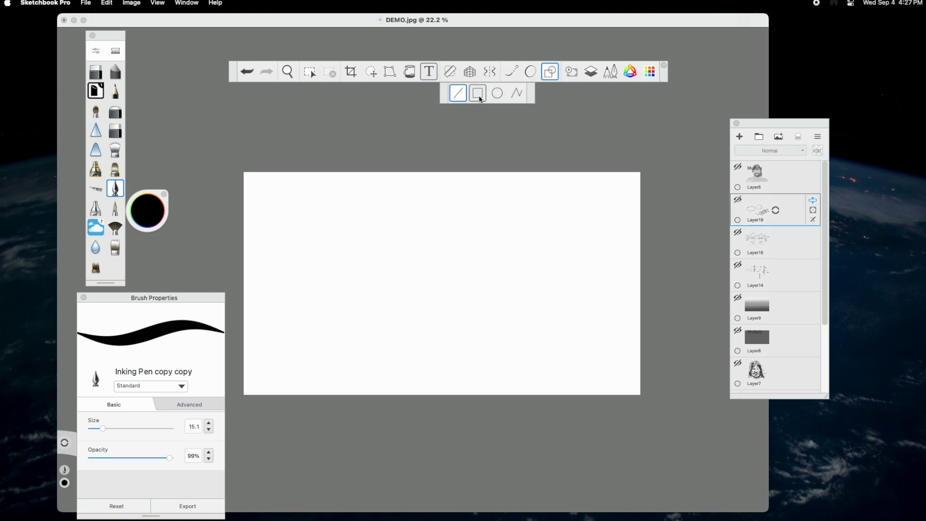
click(739, 138)
drag(346, 282, 360, 307)
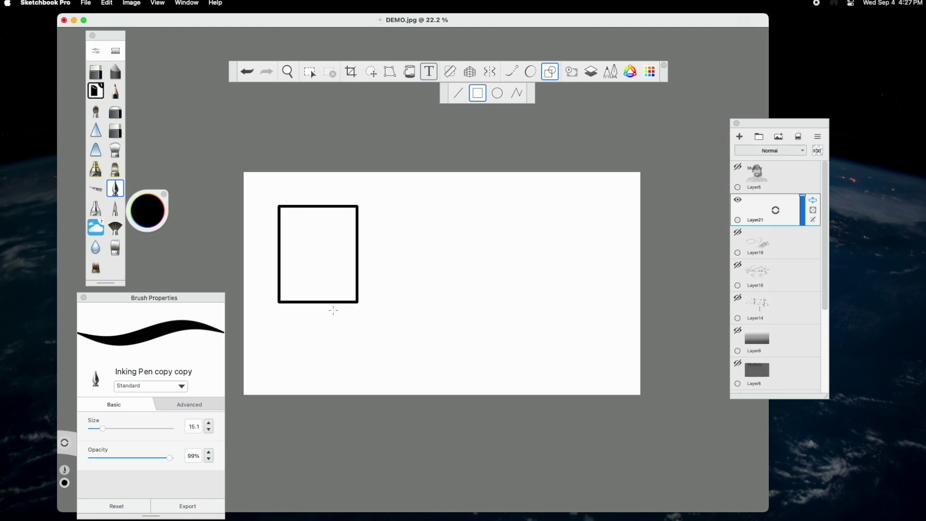
At brush size 3.2, draw a thin rectangle, then a circle and ellipse beside it
drag(102, 429, 95, 431)
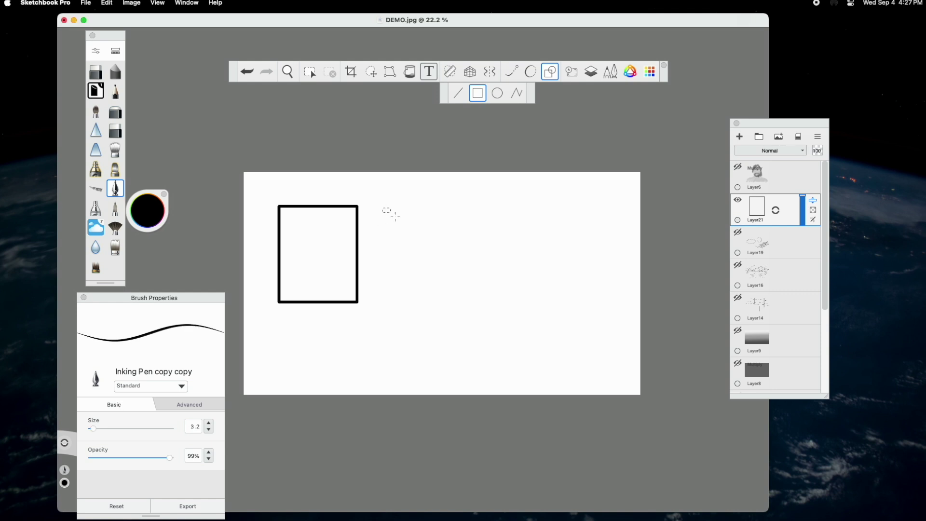
drag(383, 208, 458, 303)
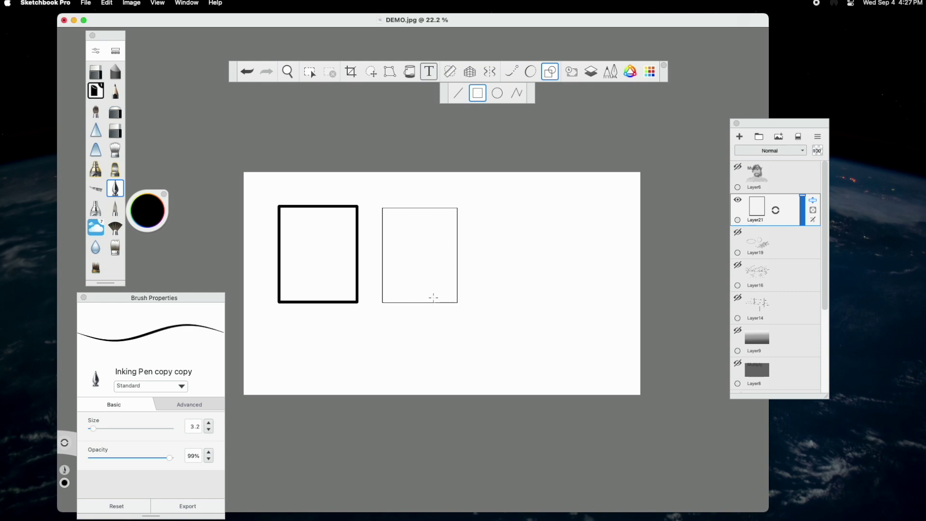
click(497, 94)
drag(554, 259, 554, 260)
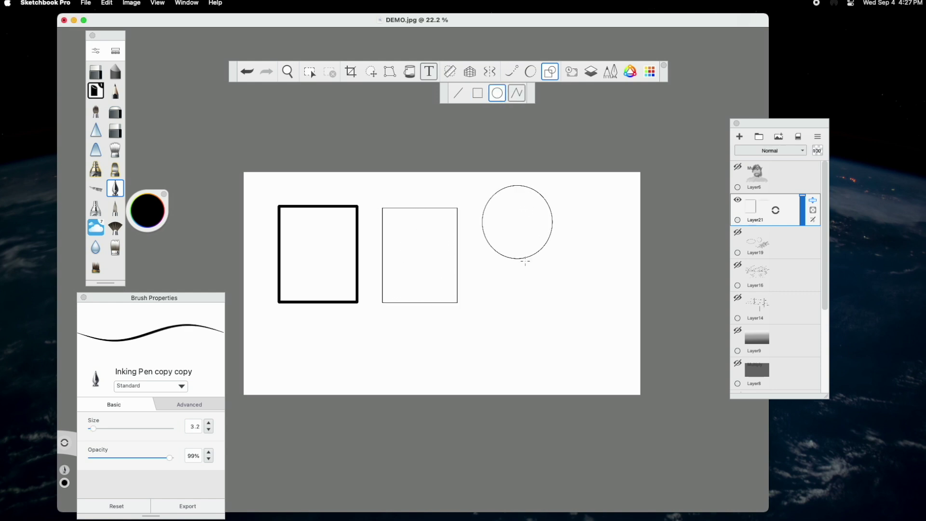
drag(482, 275, 537, 303)
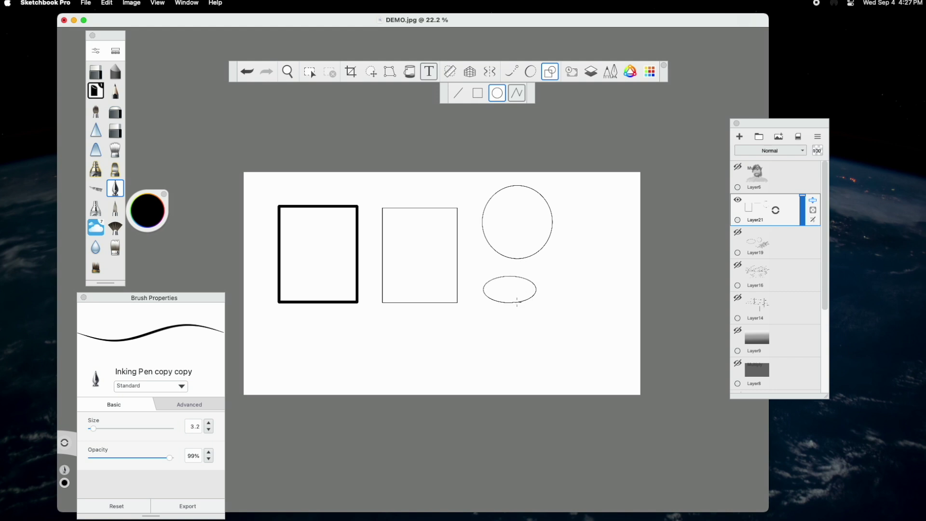